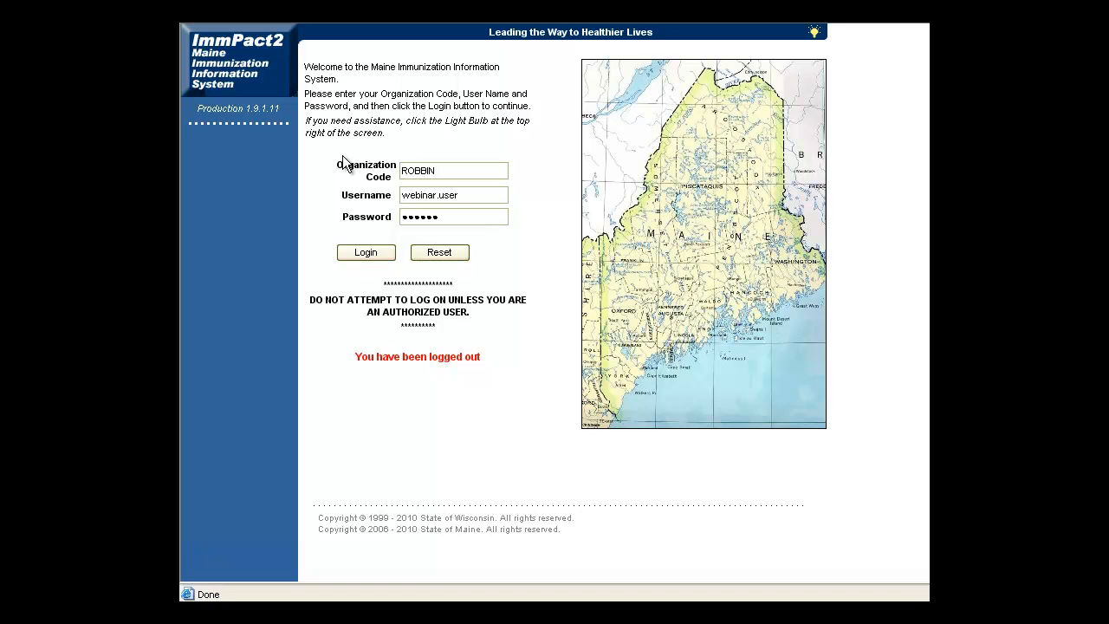
Log in to ImmPact2 to reach the home page with its announcements
click(353, 251)
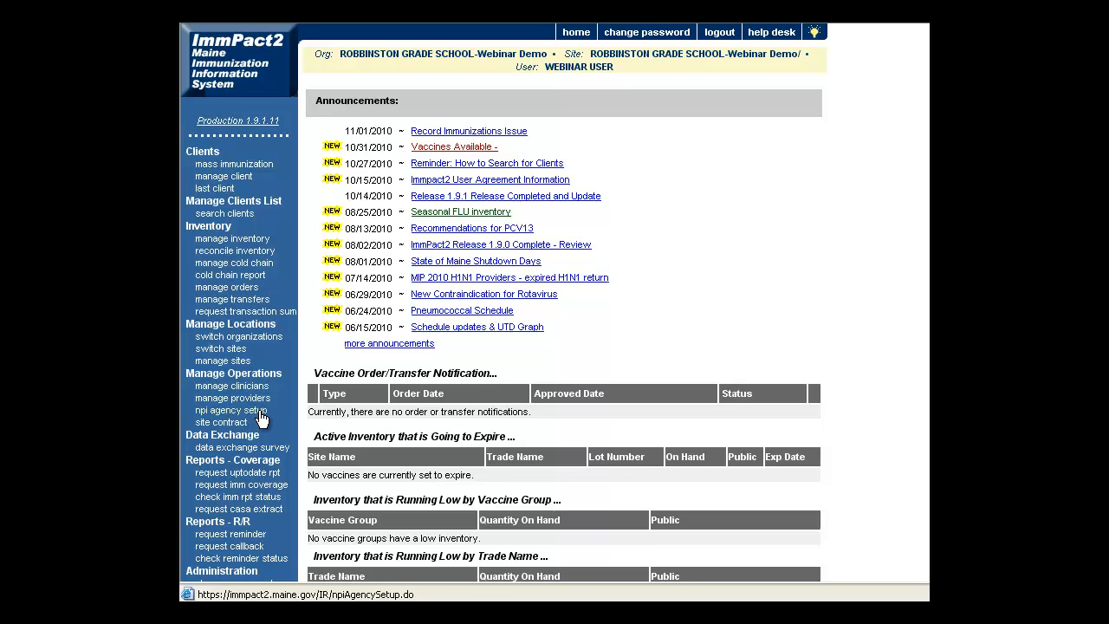
Open 'npi agency setup' under Manage Operations and scroll down to the Seasons section and November 2010 calendar
click(262, 411)
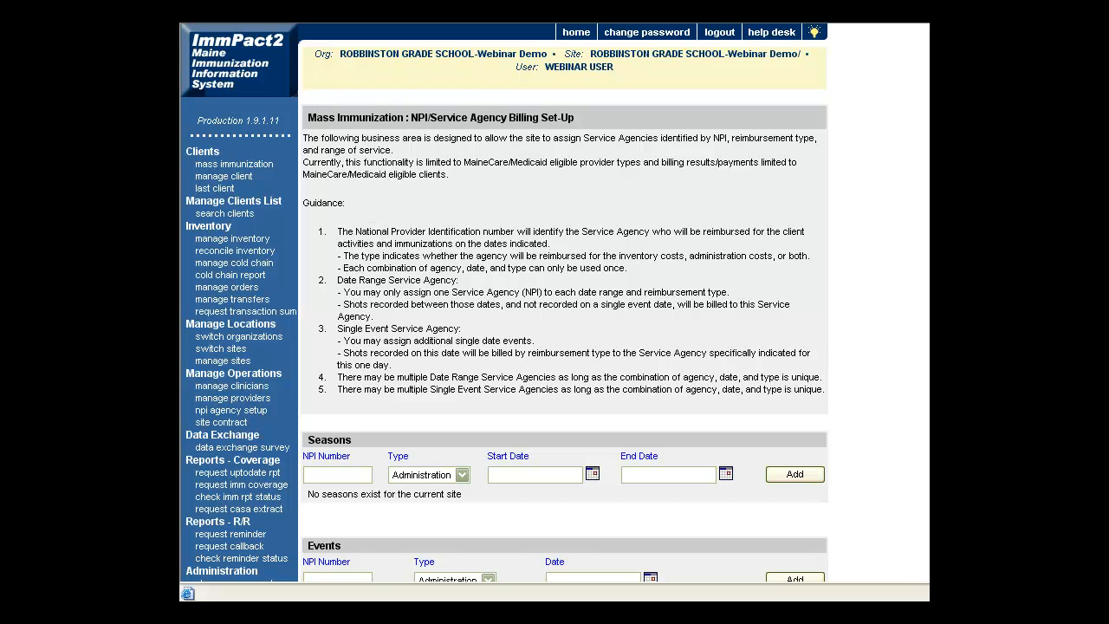
scroll(563, 347, down, 5)
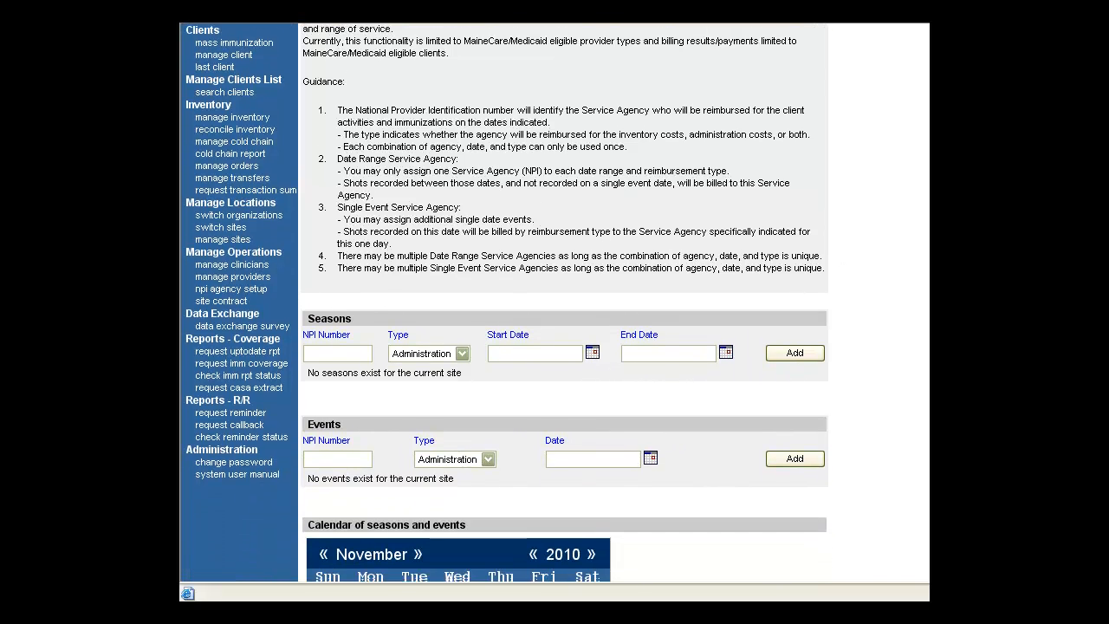
scroll(563, 347, down, 2)
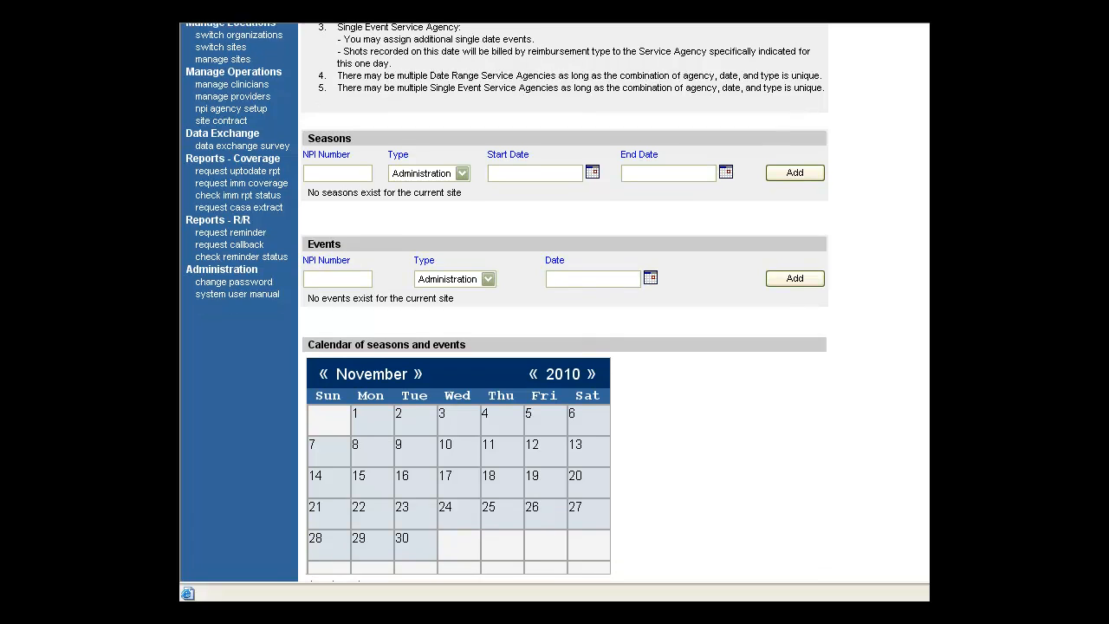
scroll(563, 346, down, 1)
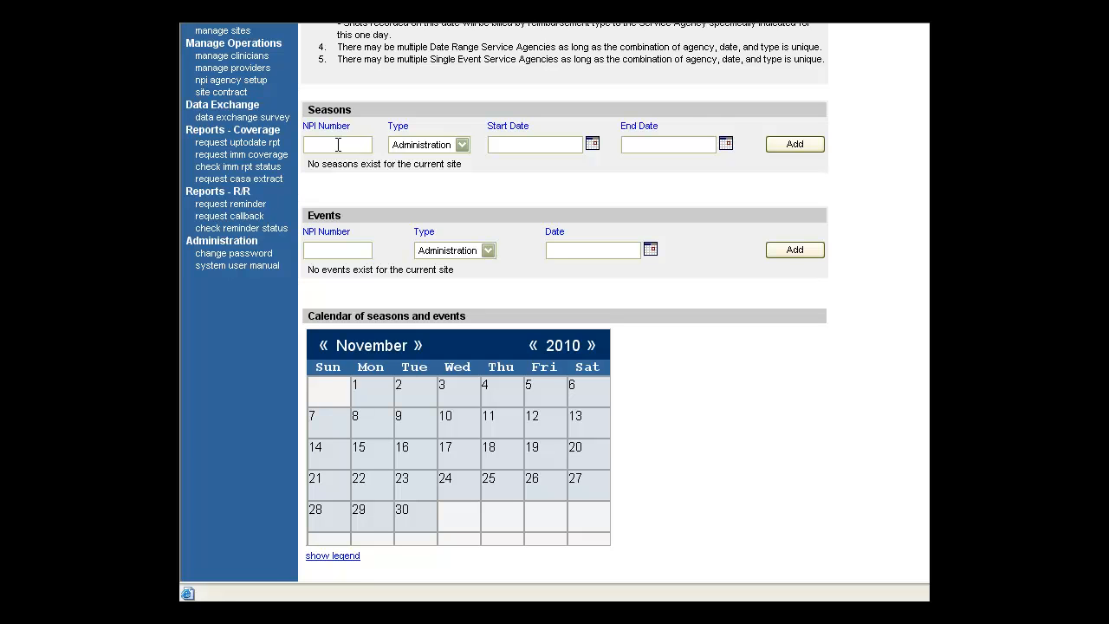
Add a Both-type season for the agency's NPI number, running 11/12/2010 to 11/30/2010
click(460, 145)
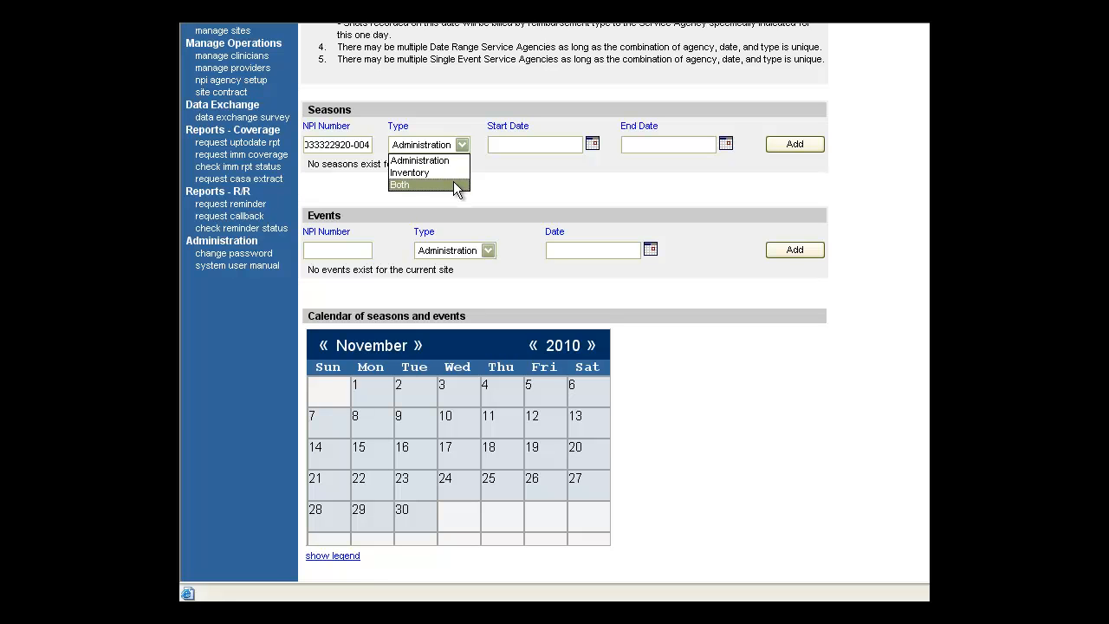
click(457, 186)
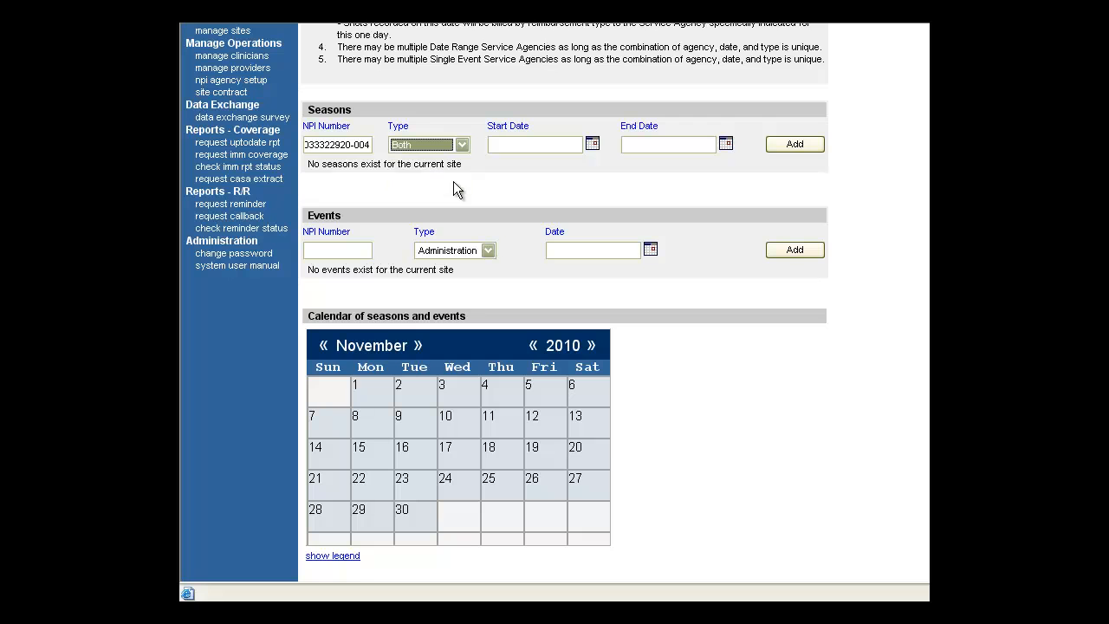
click(553, 147)
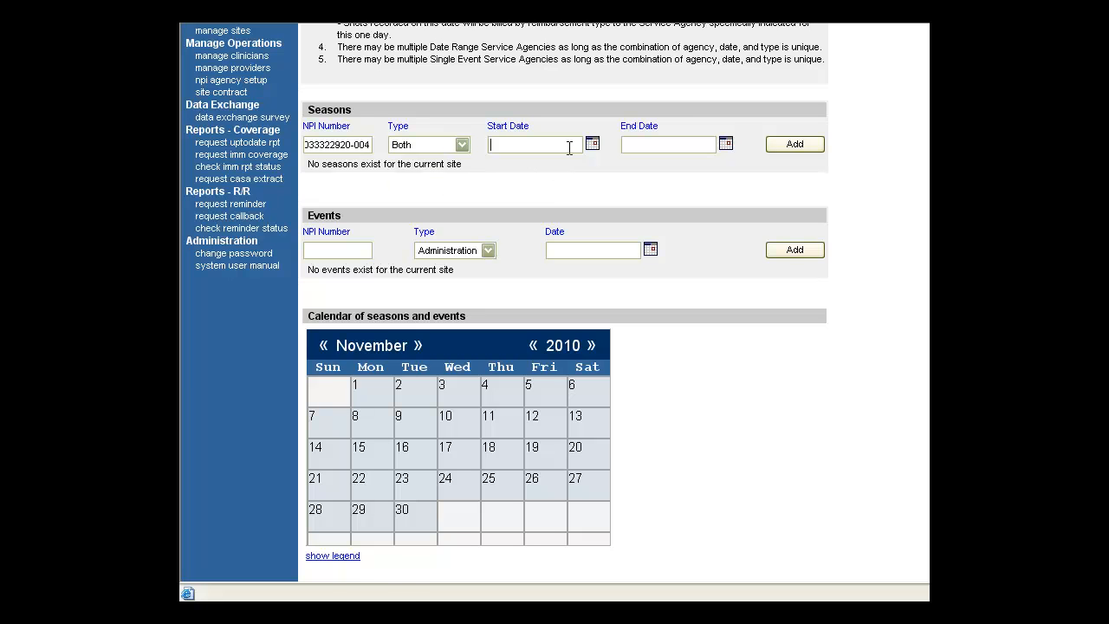
click(593, 146)
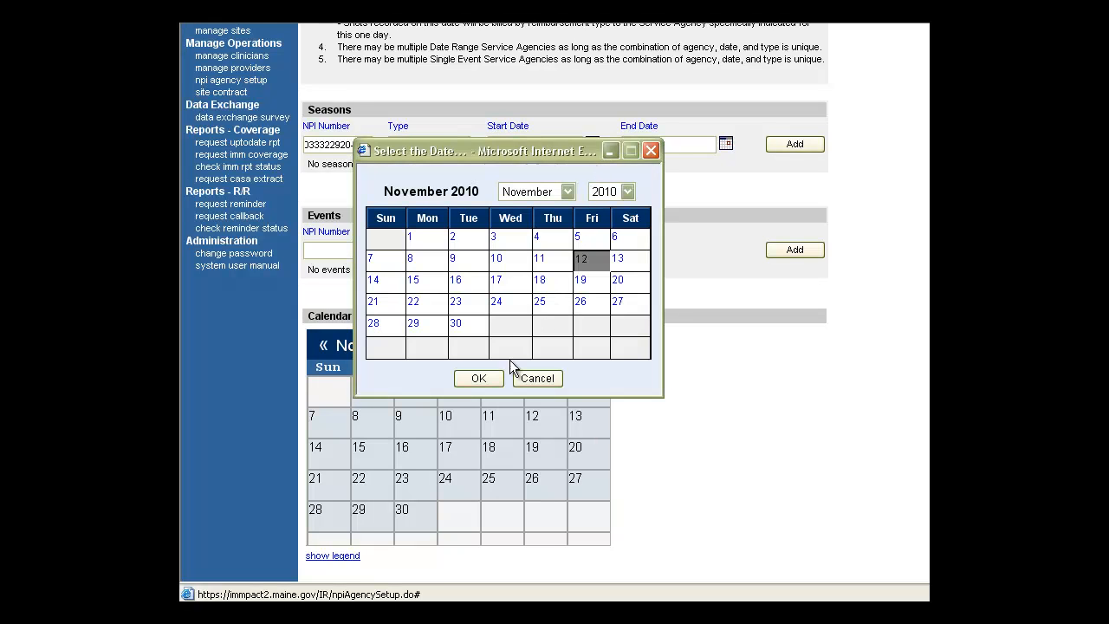
click(496, 376)
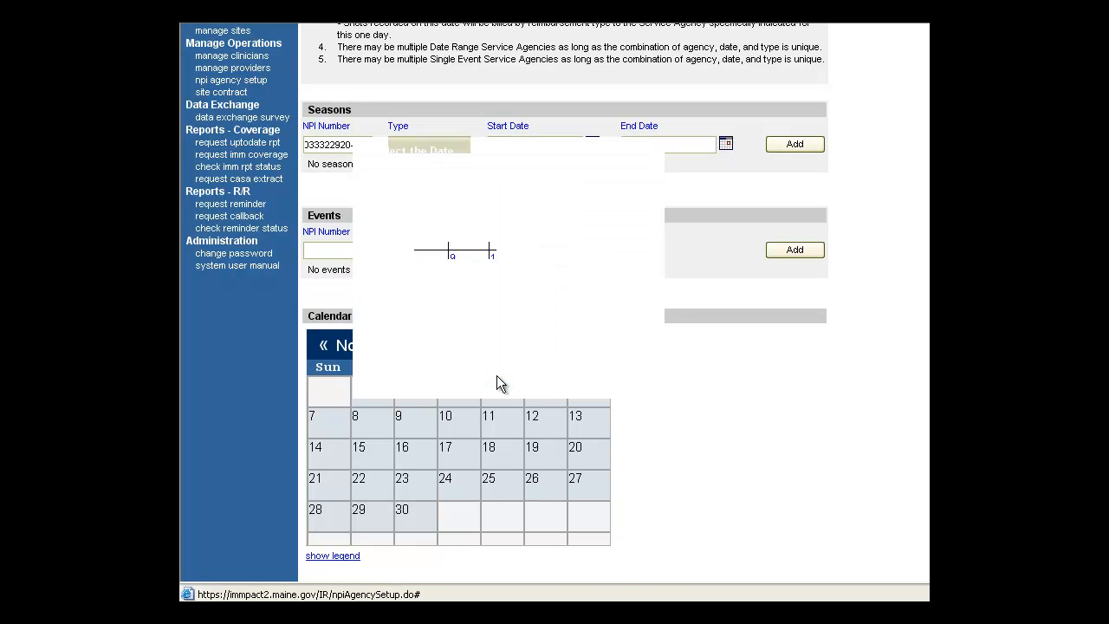
click(727, 145)
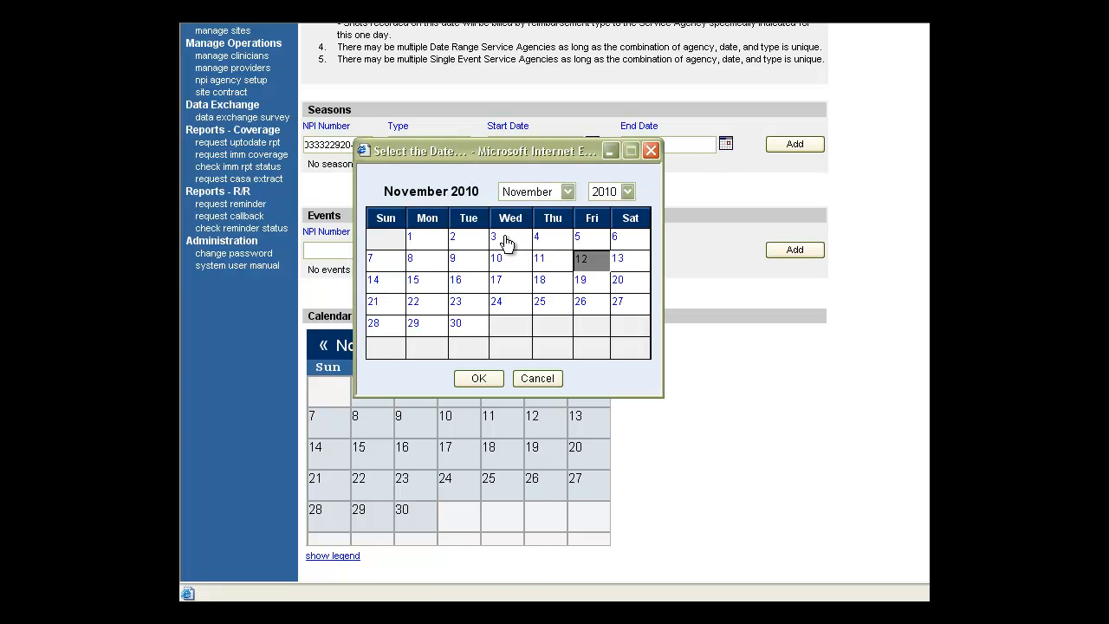
click(457, 324)
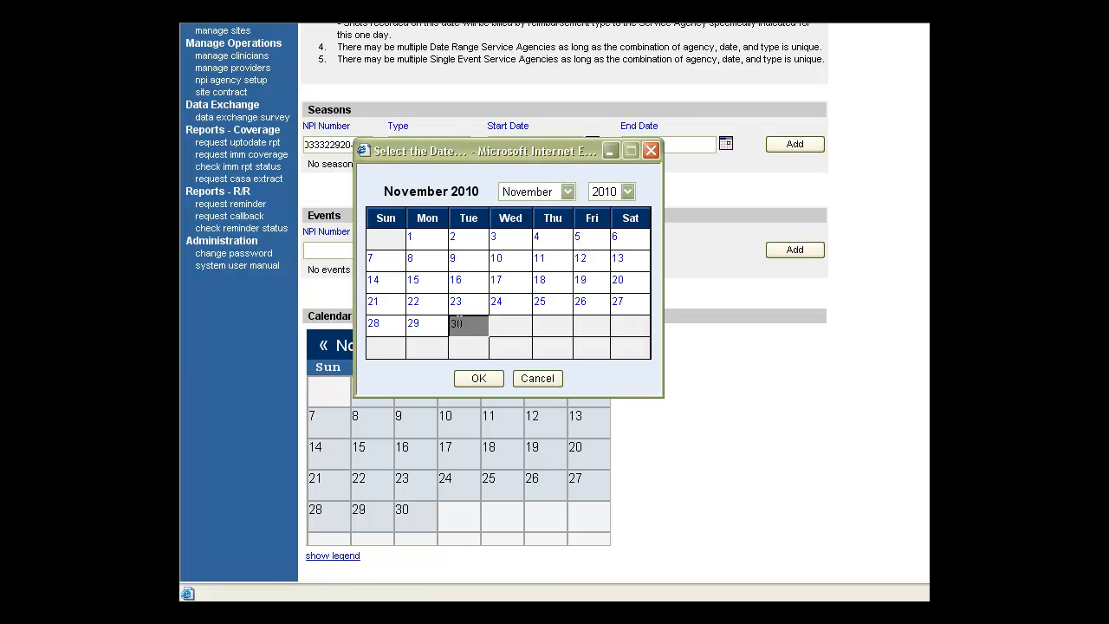
click(479, 379)
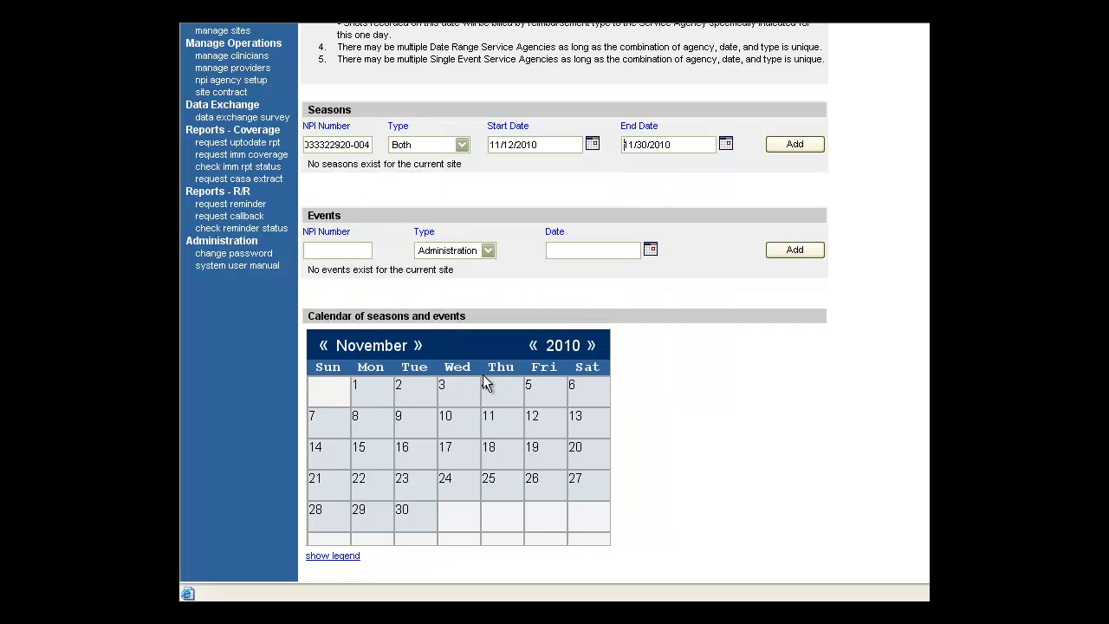
click(789, 148)
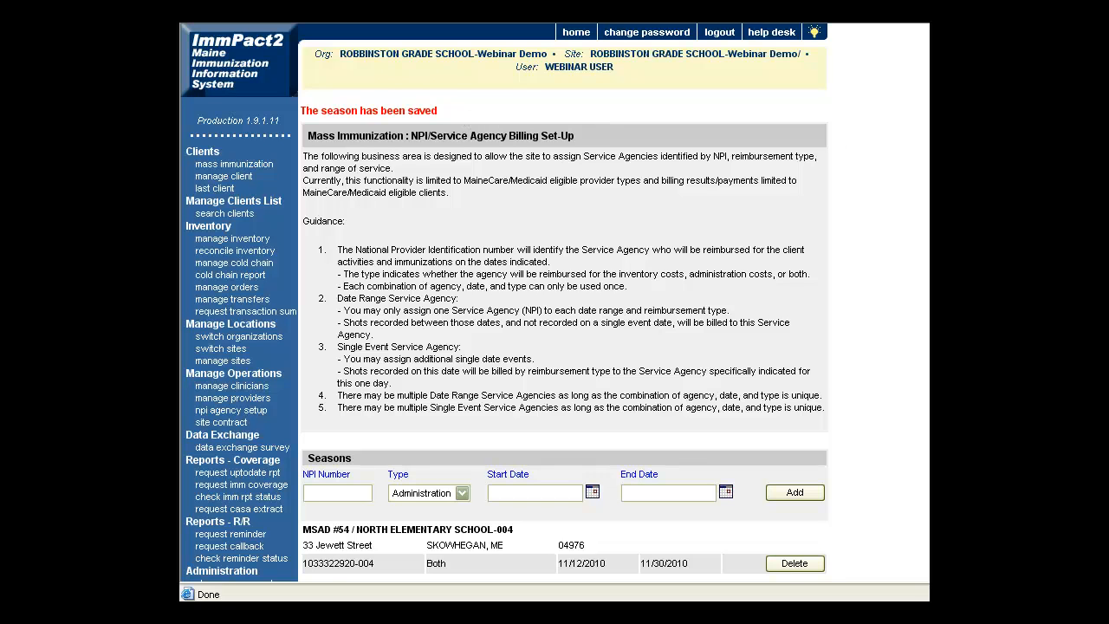
scroll(563, 303, down, 5)
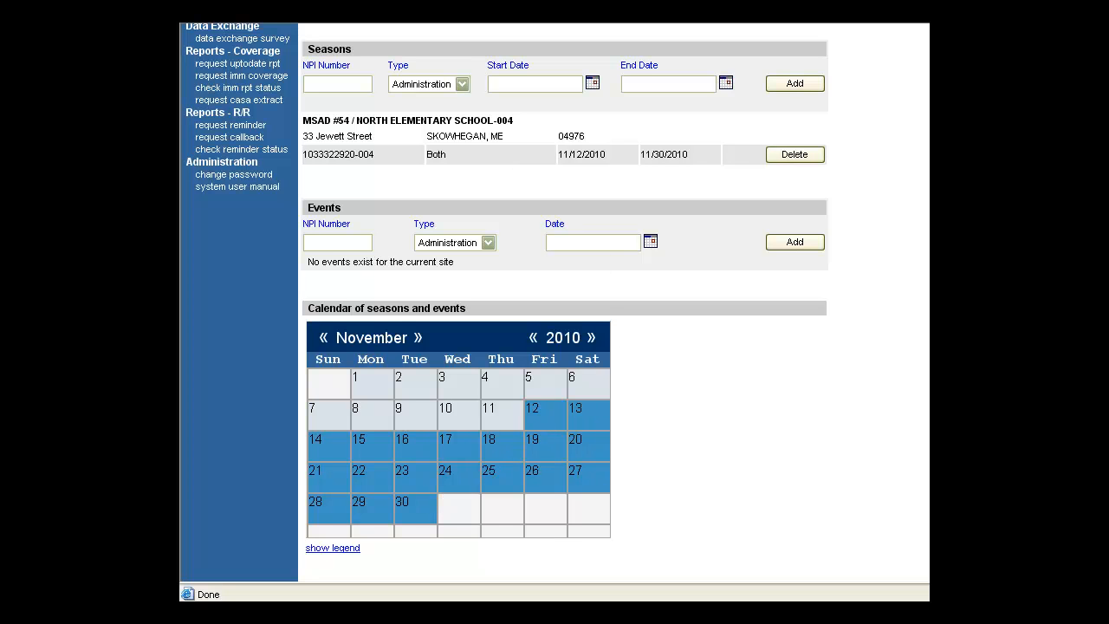
scroll(719, 386, down, 2)
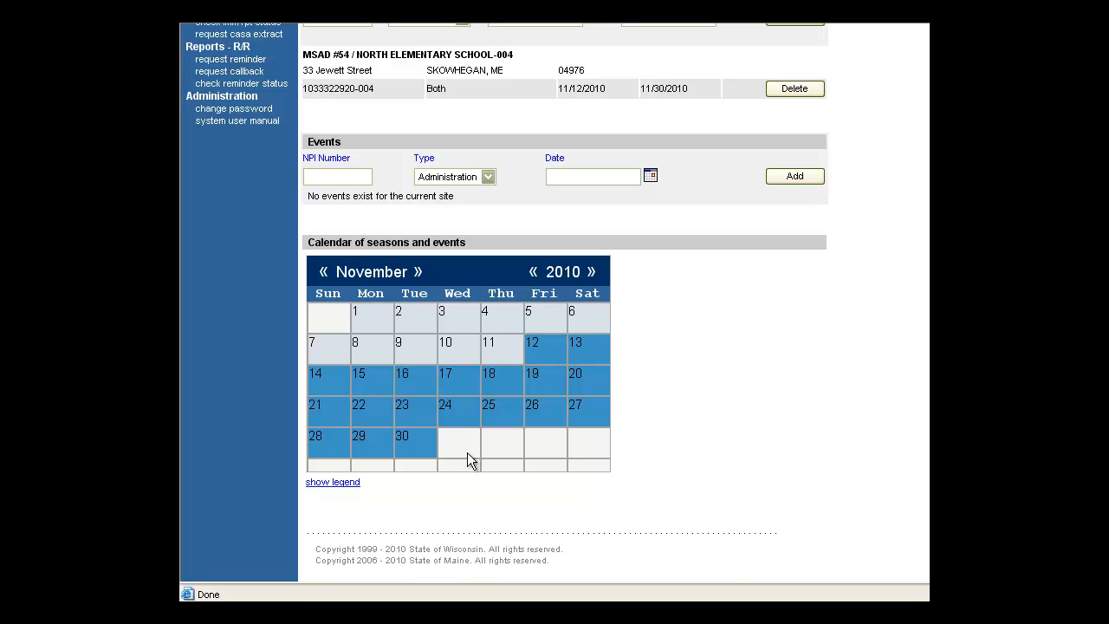
Expand the calendar legend showing the MSAD #54 NPI number in blue, then return to the page top
click(355, 486)
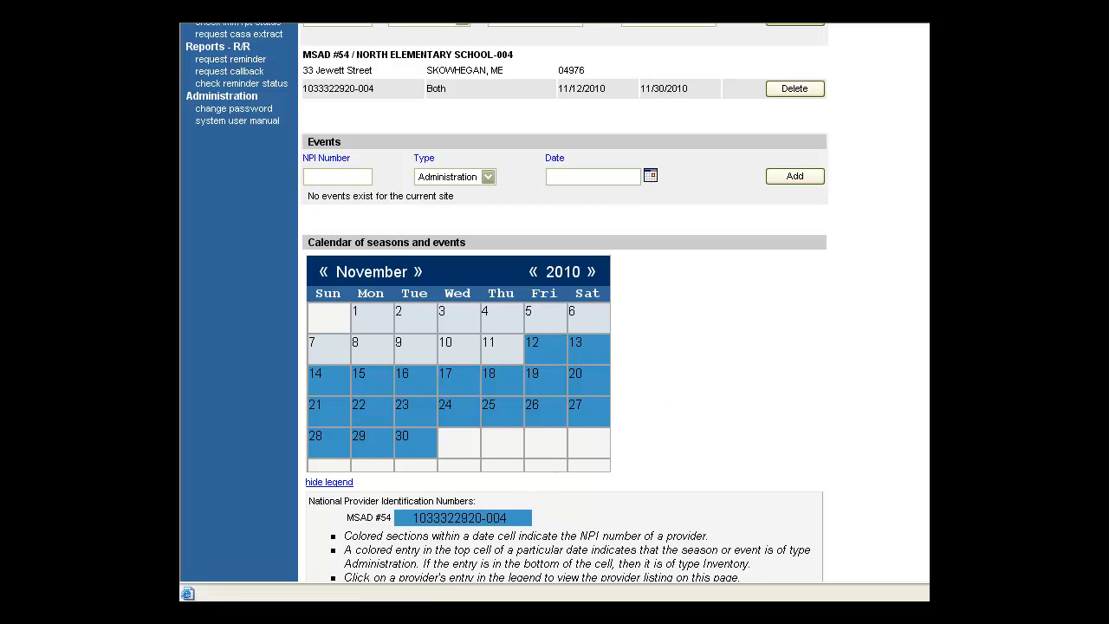
scroll(563, 303, up, 5)
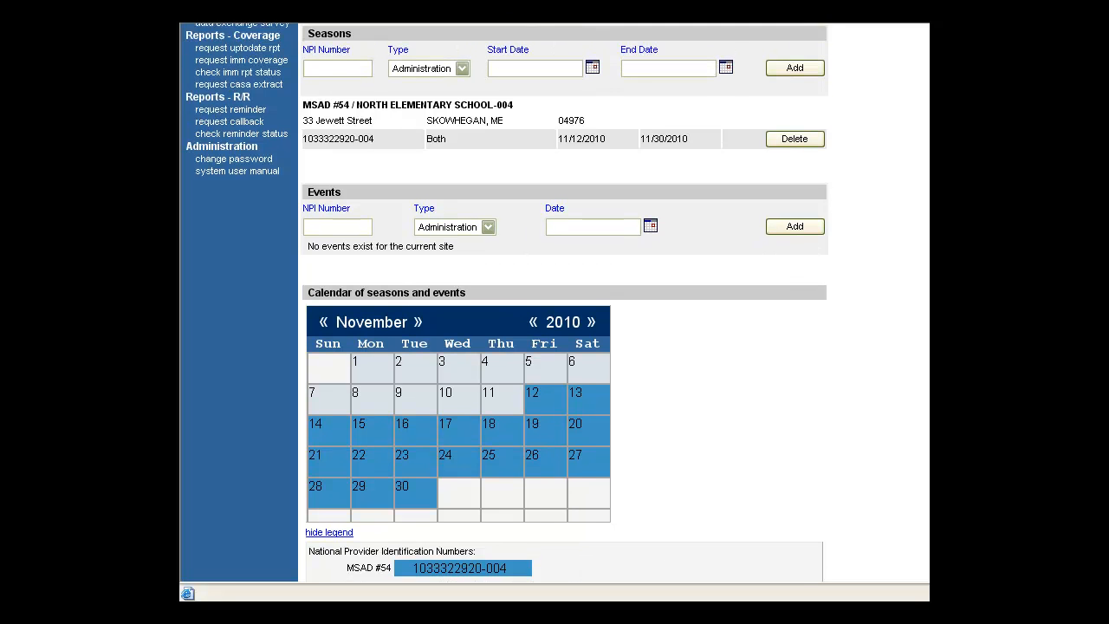
scroll(507, 304, up, 2)
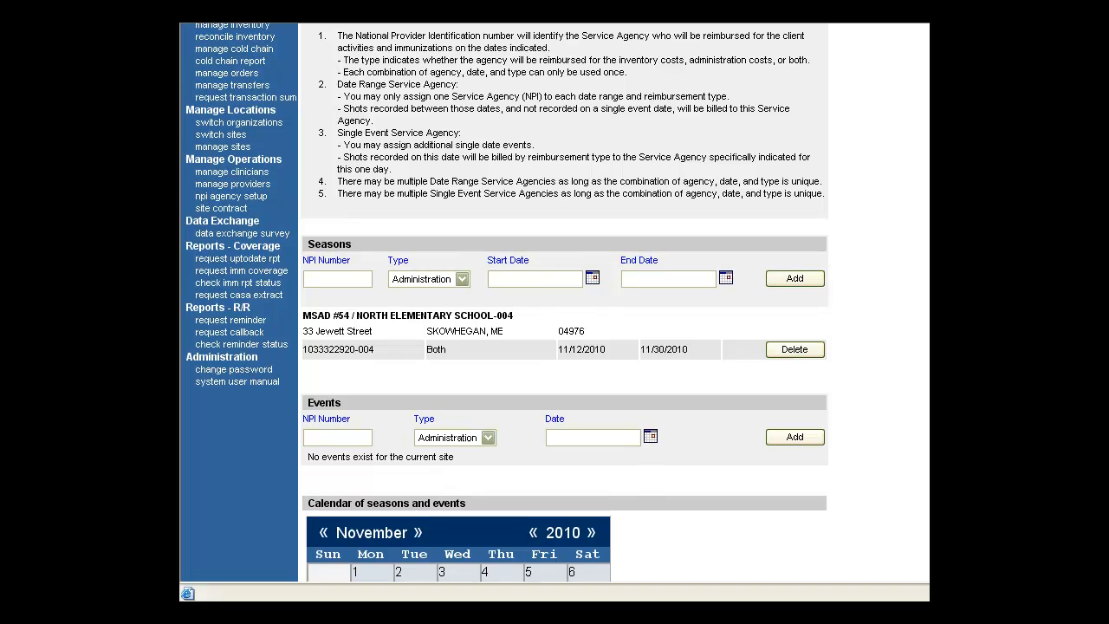
scroll(563, 303, up, 2)
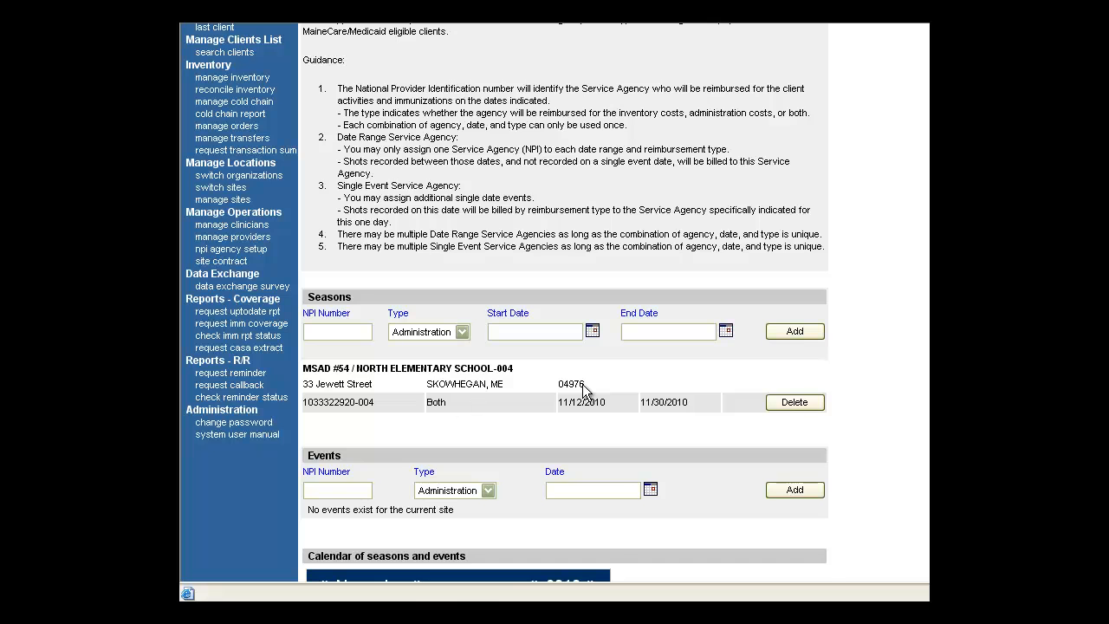
Delete the Both season and enter the school's NPI number for a replacement season
click(791, 400)
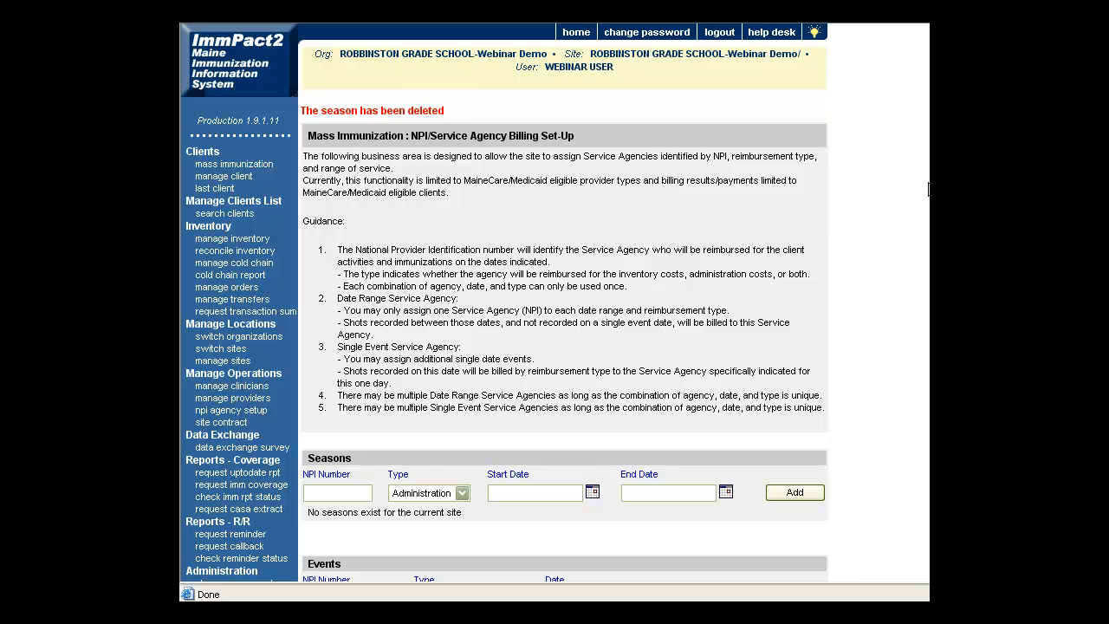
scroll(909, 372, down, 5)
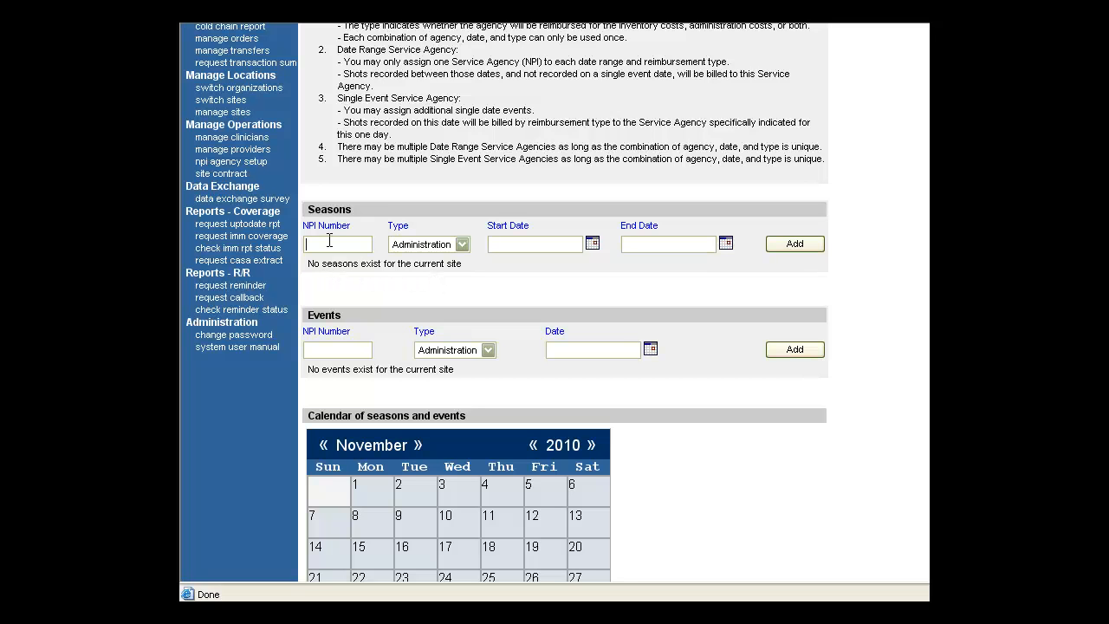
click(329, 241)
text(10)
text(3333)
text(229)
text(20-004)
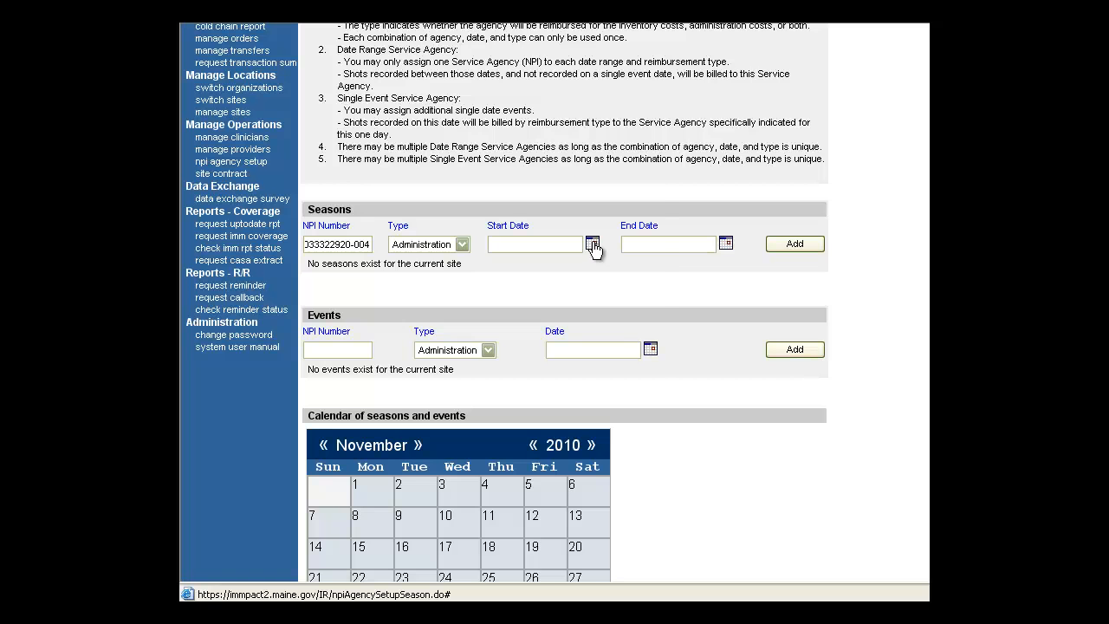
Add it as an Administration season running 11/12/2010 to 11/30/2010
click(592, 246)
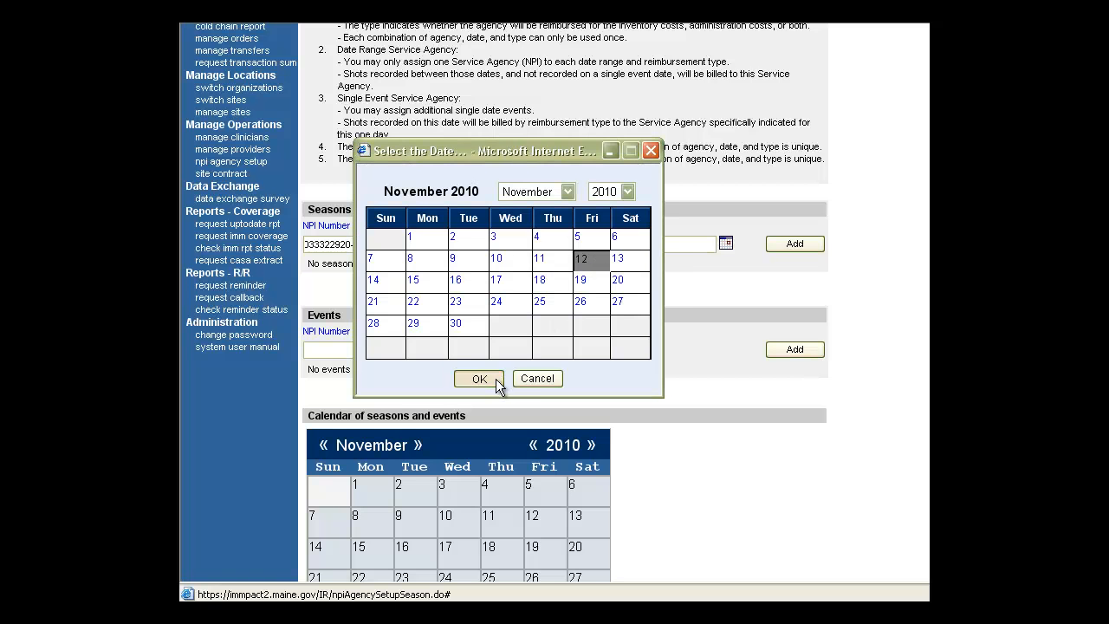
click(478, 379)
click(726, 247)
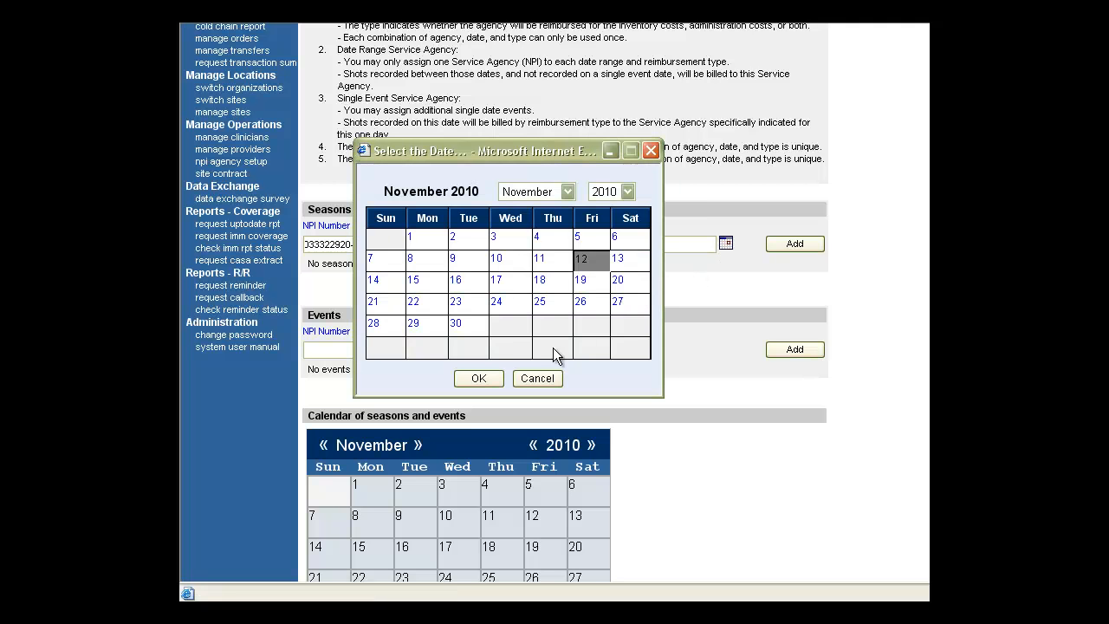
click(476, 329)
click(478, 379)
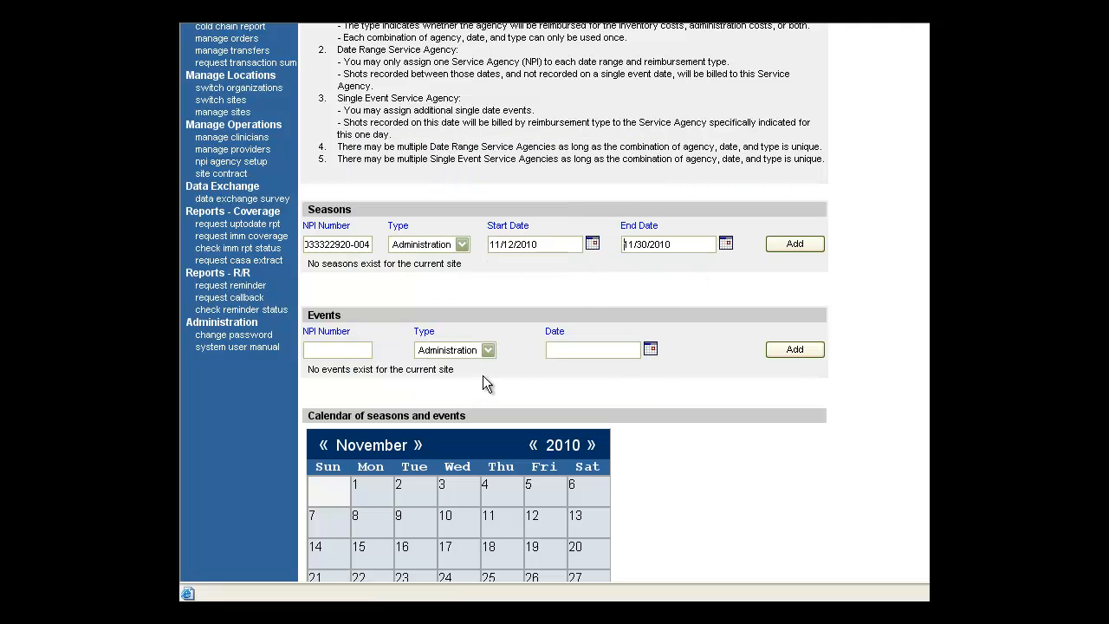
click(794, 244)
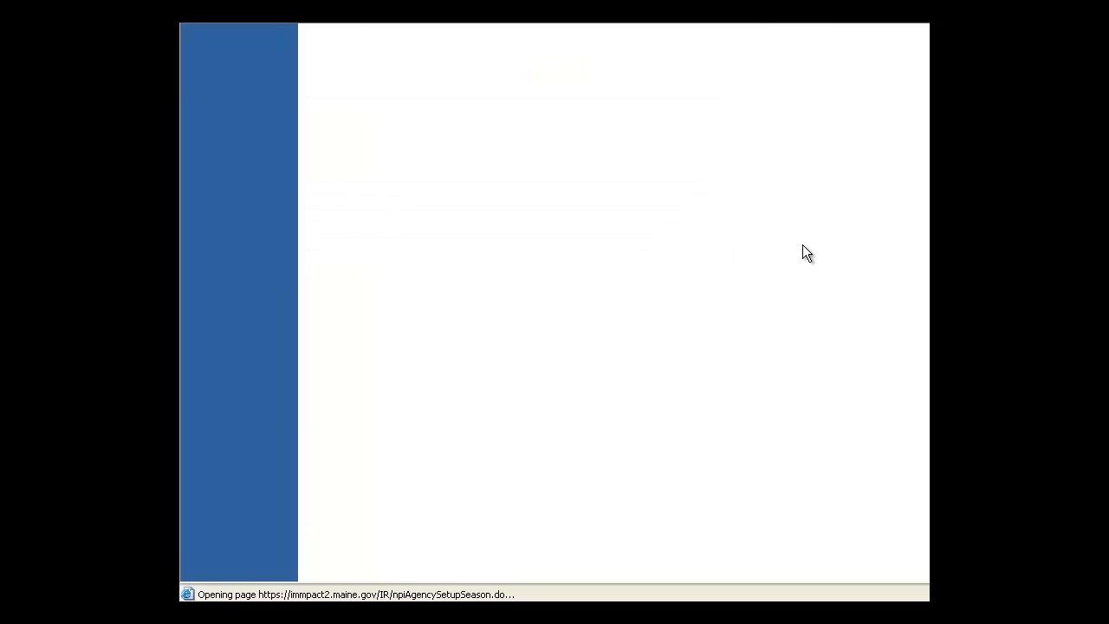
scroll(540, 239, down, 4)
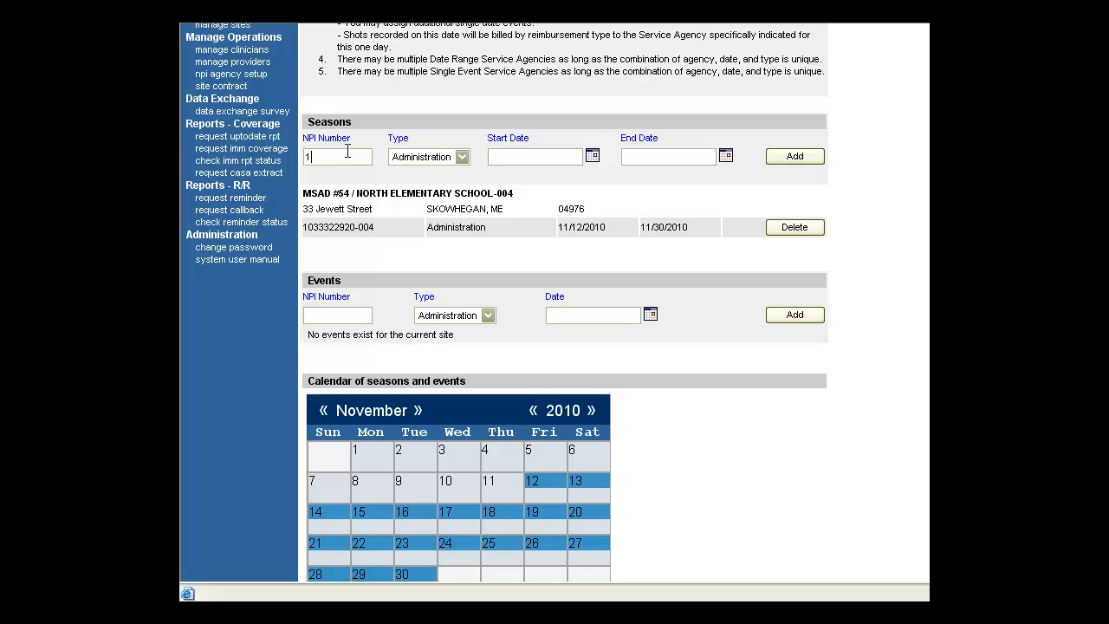
Add an Inventory season from 11/12/2010 to 11/30/2010 under a second agency's NPI number
click(461, 158)
click(453, 184)
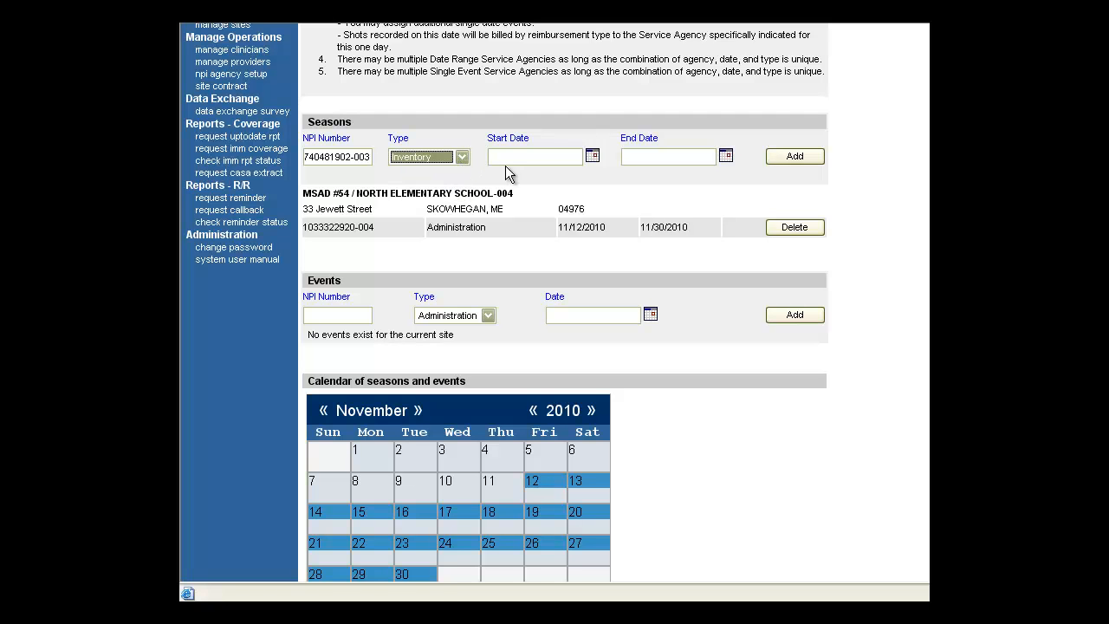
click(592, 157)
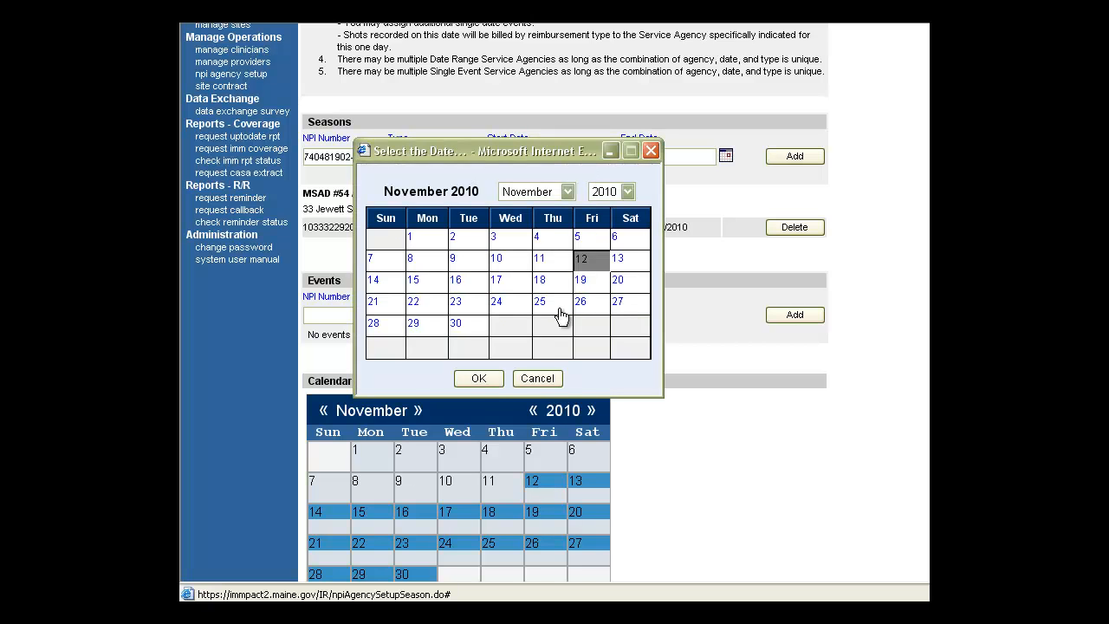
click(490, 376)
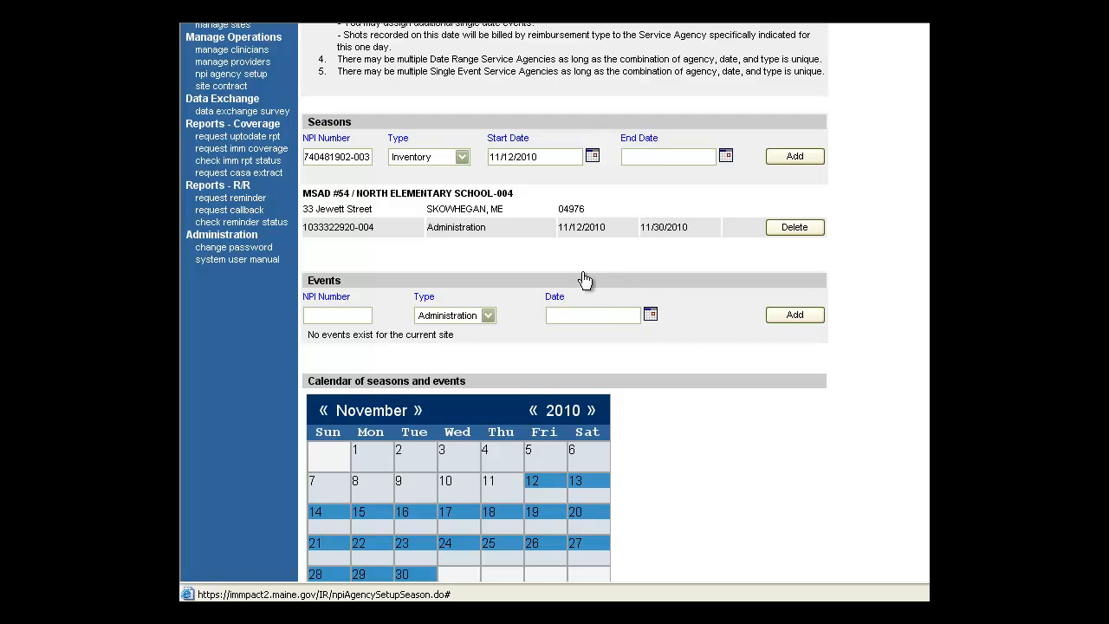
click(470, 333)
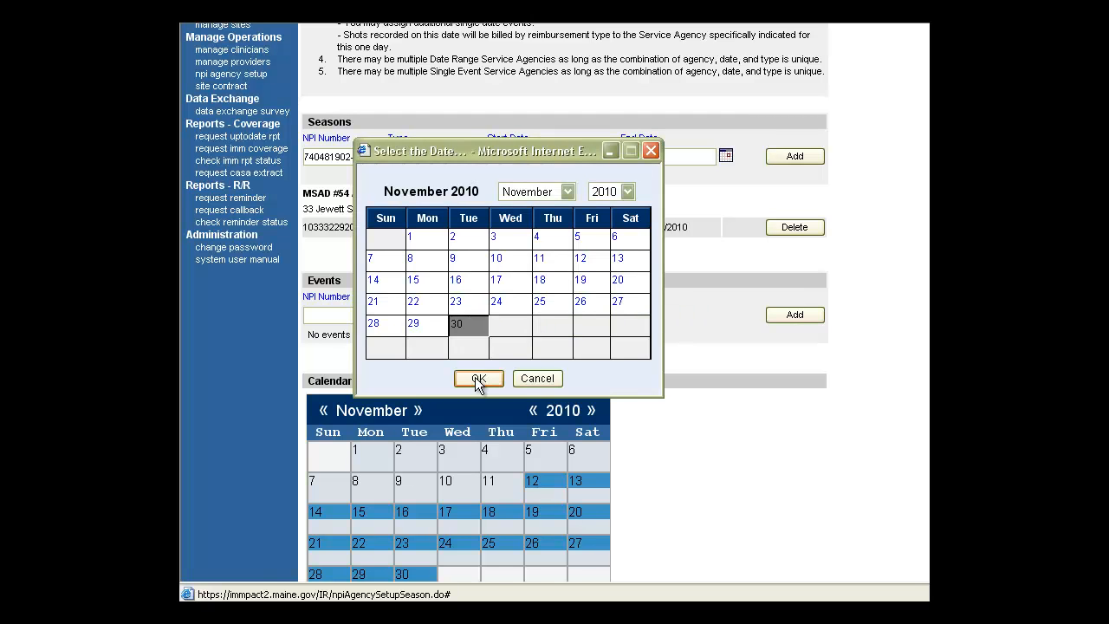
click(477, 379)
click(796, 157)
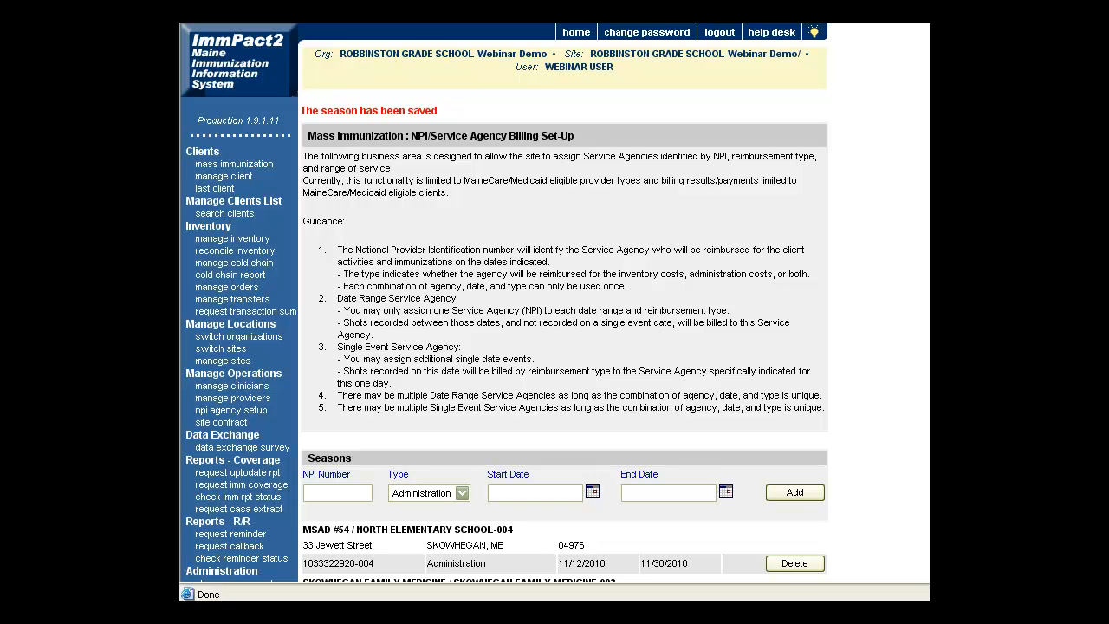
Scroll to the November 2010 calendar and show the legend keying MSAD #54 and Skowhegan Family Medicine
scroll(890, 262, down, 5)
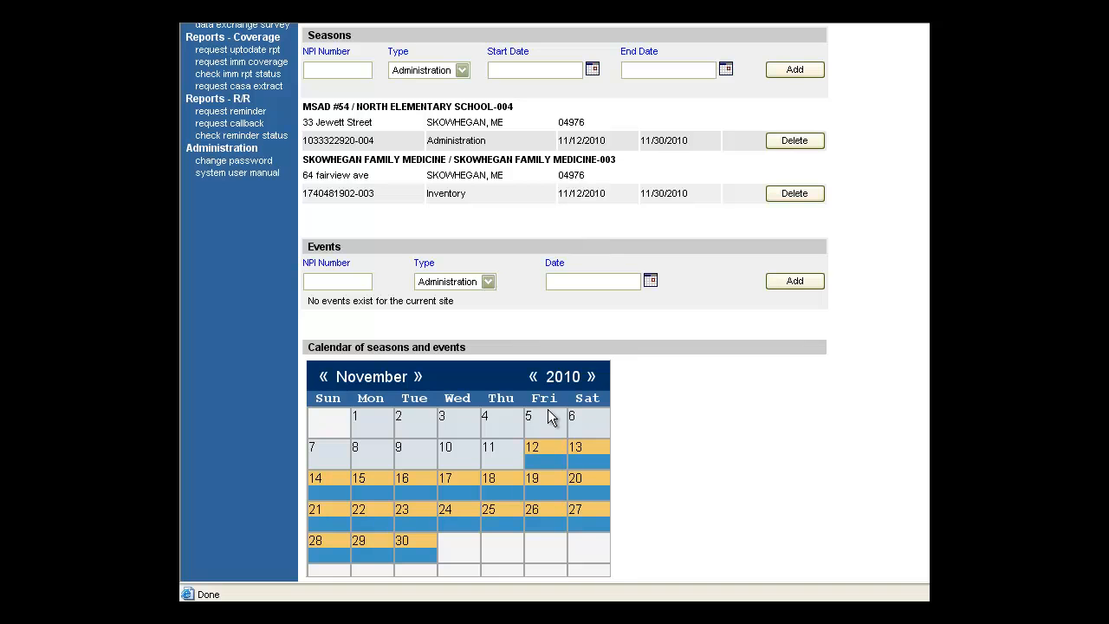
scroll(640, 493, down, 3)
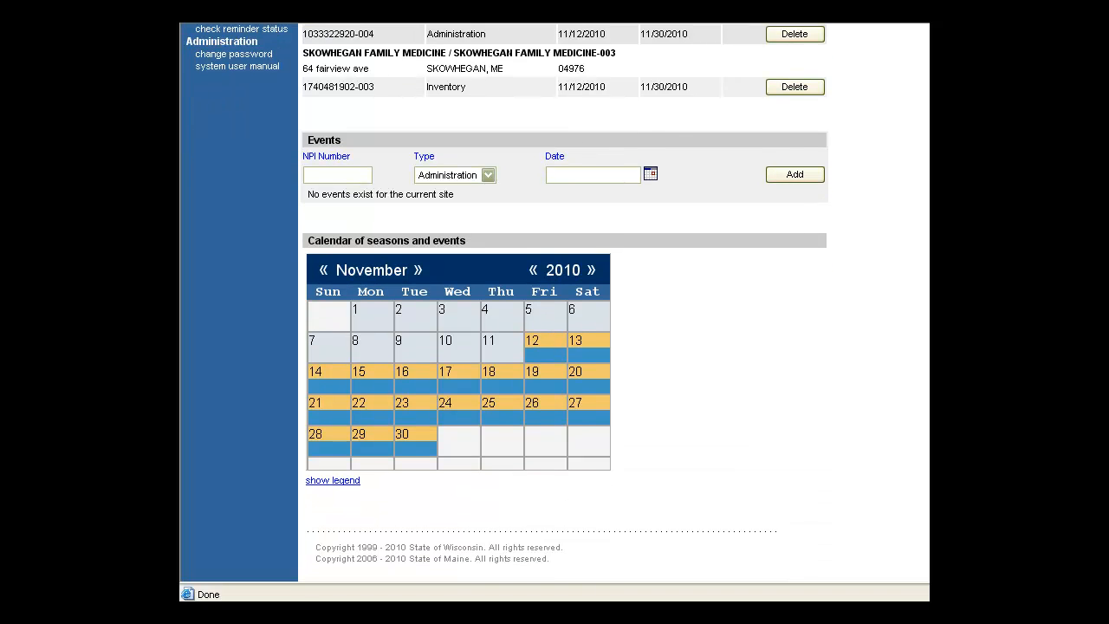
click(335, 480)
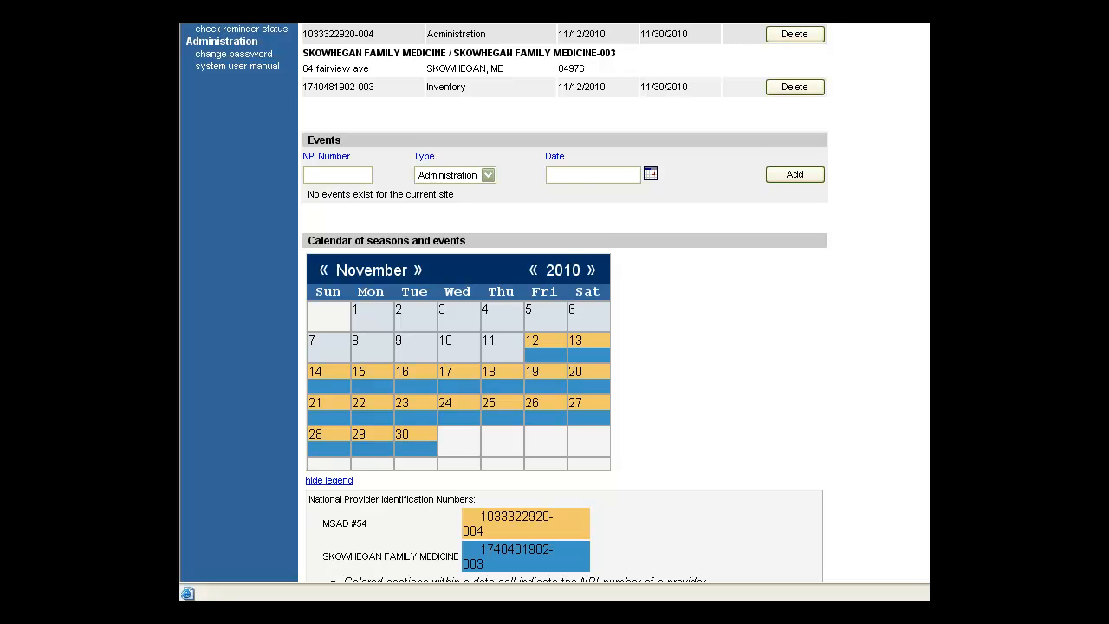
scroll(506, 302, up, 2)
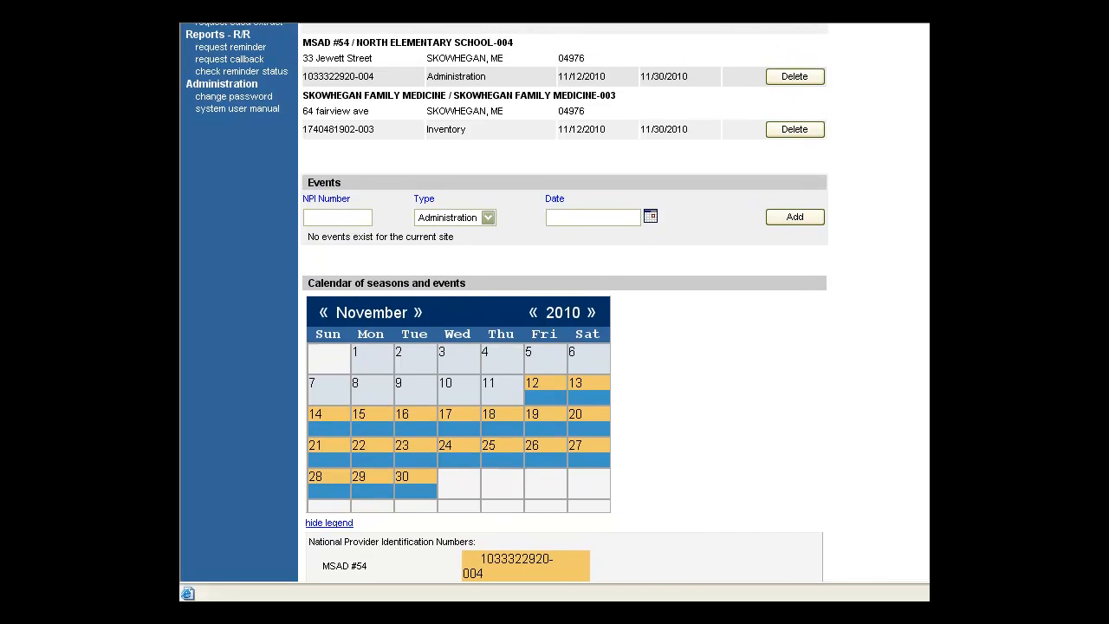
scroll(507, 301, up, 2)
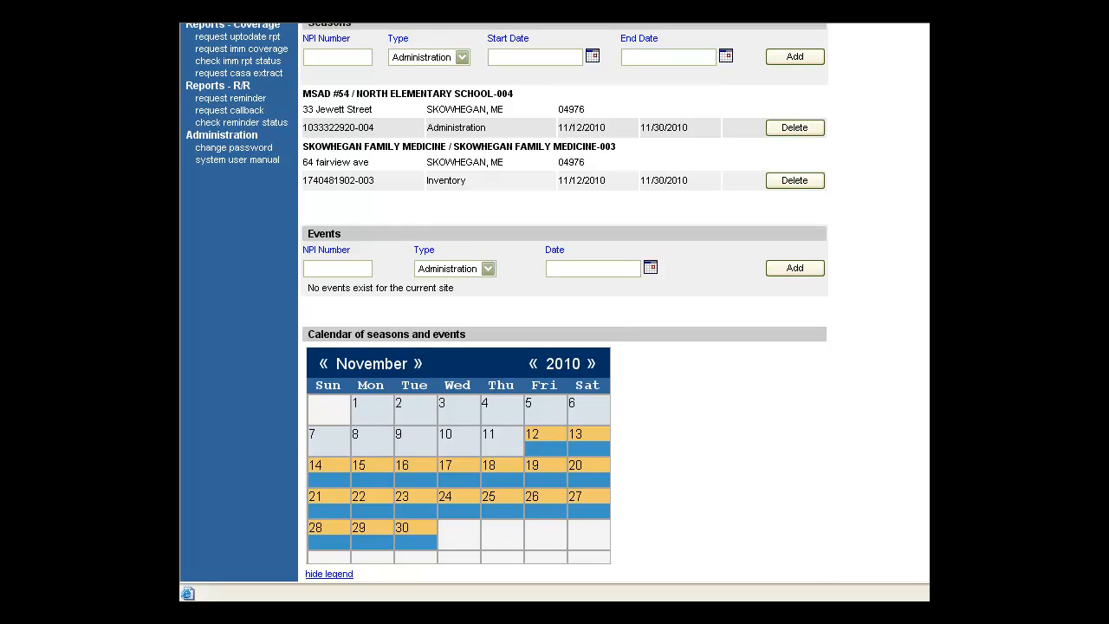
scroll(555, 301, down, 1)
scroll(554, 301, down, 1)
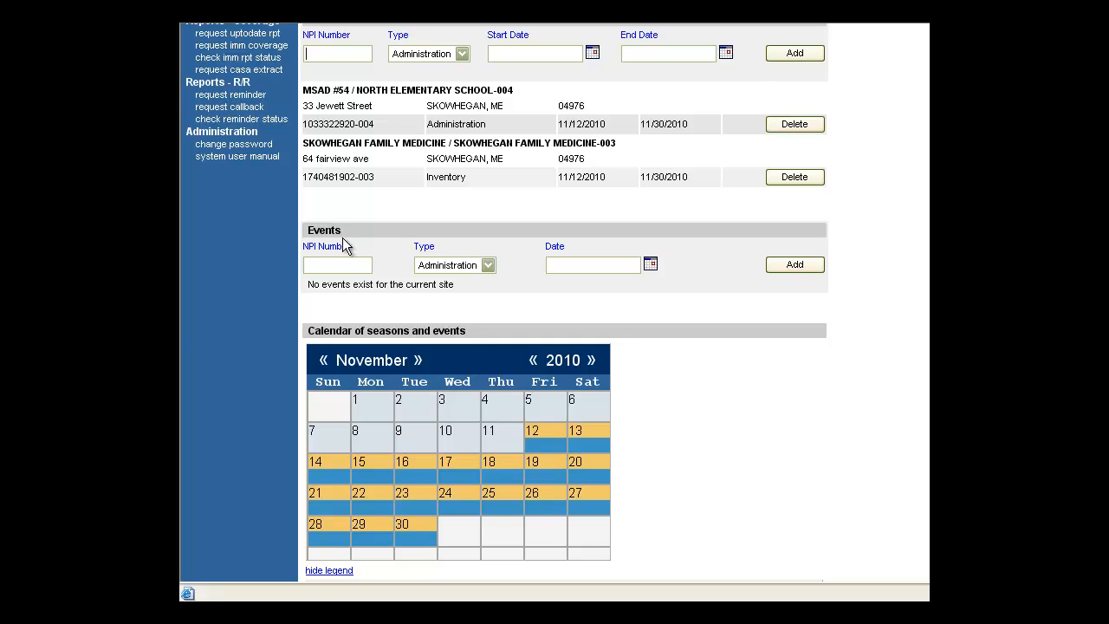
Add a single-day Inventory event on 11/19/2010 under a third NPI number
click(329, 260)
click(487, 265)
click(485, 294)
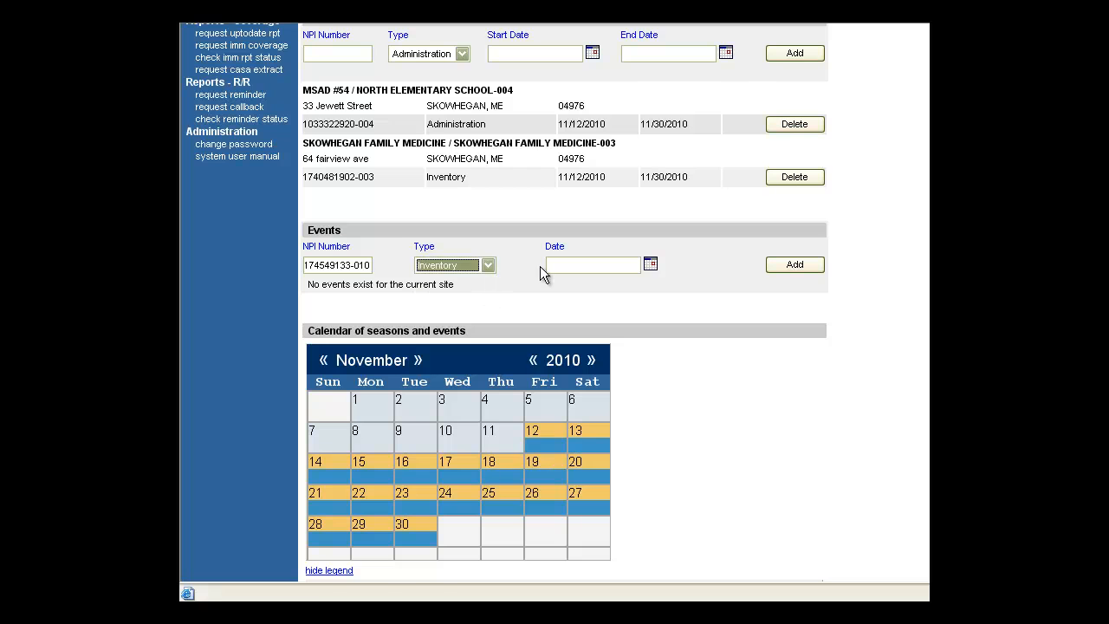
click(650, 267)
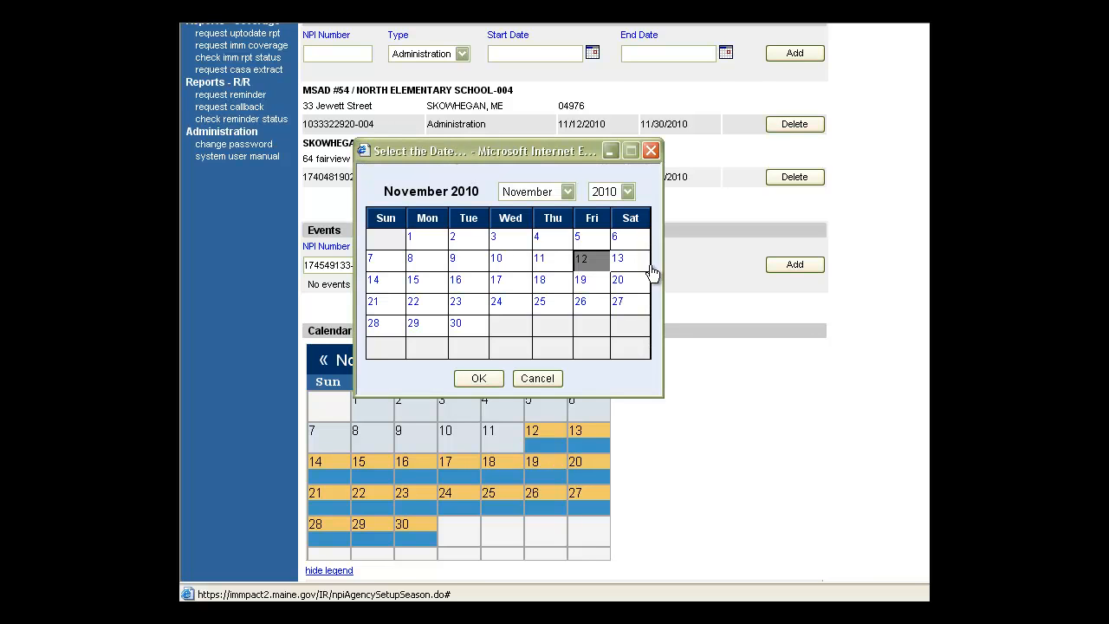
click(581, 284)
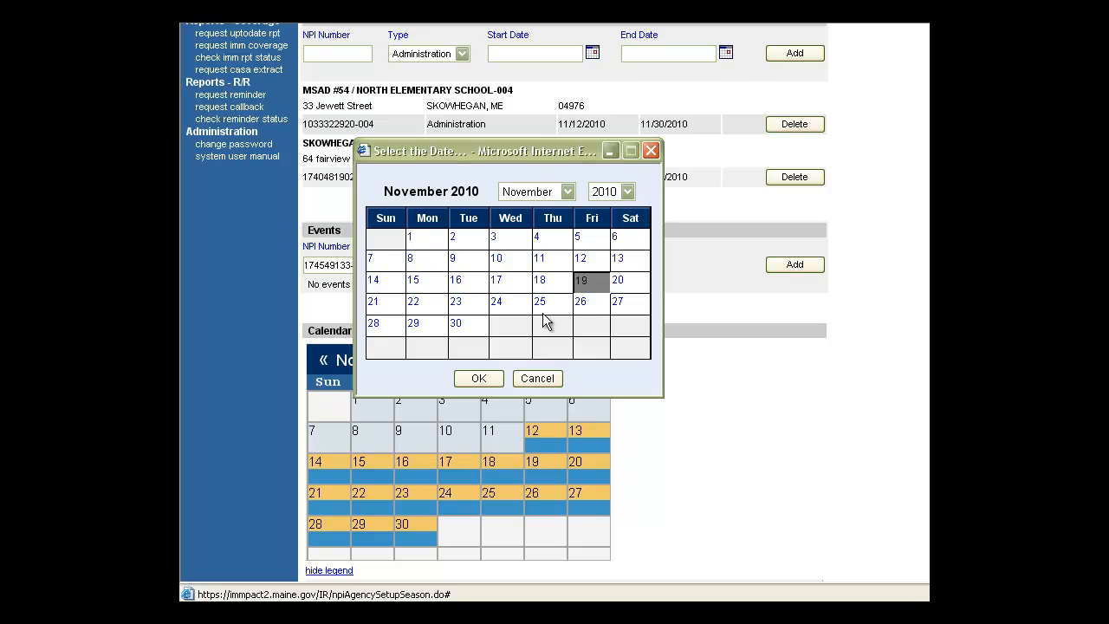
click(473, 380)
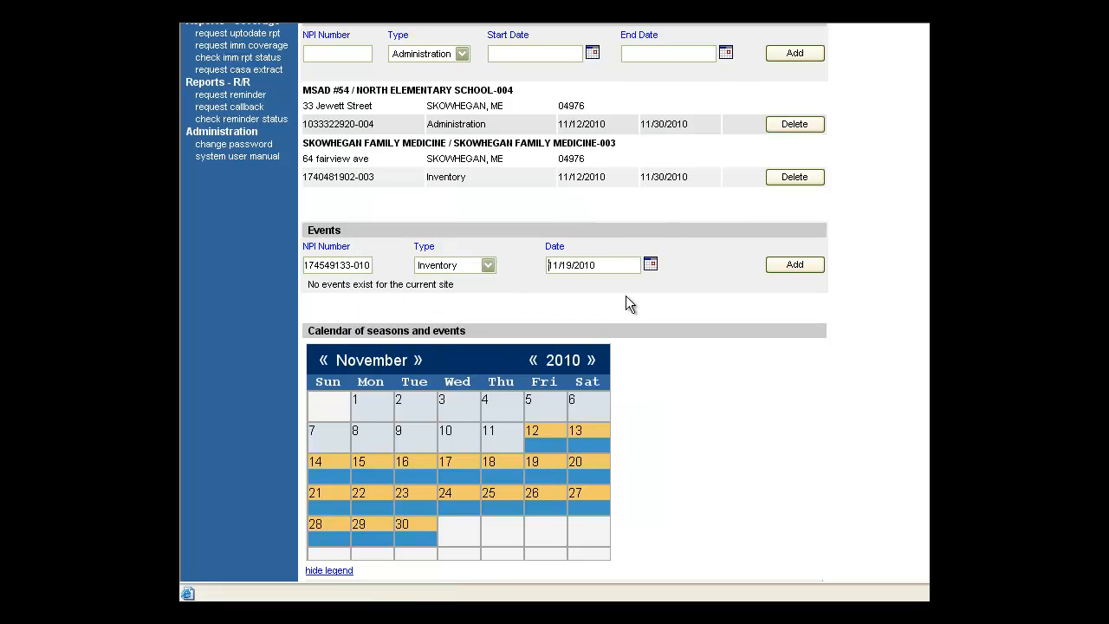
click(795, 266)
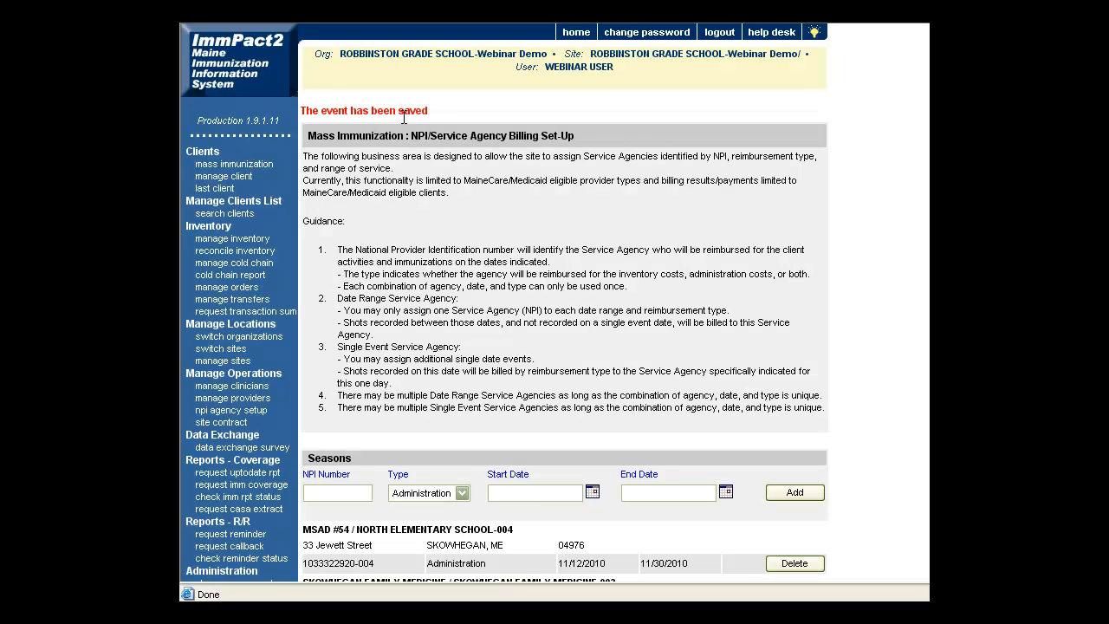
scroll(563, 312, down, 10)
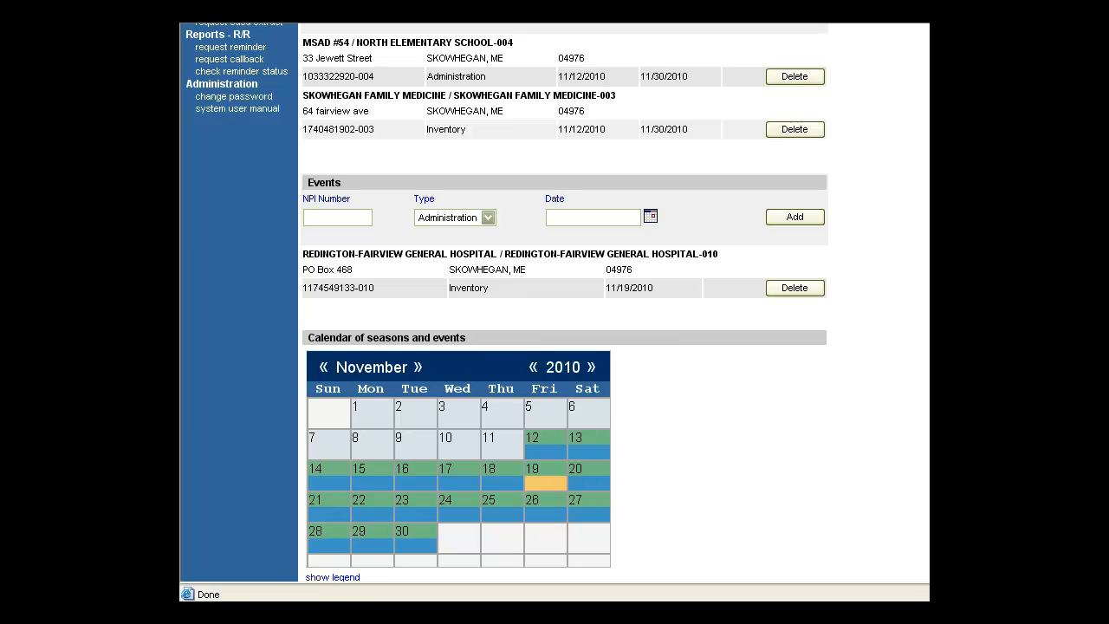
scroll(563, 303, down, 3)
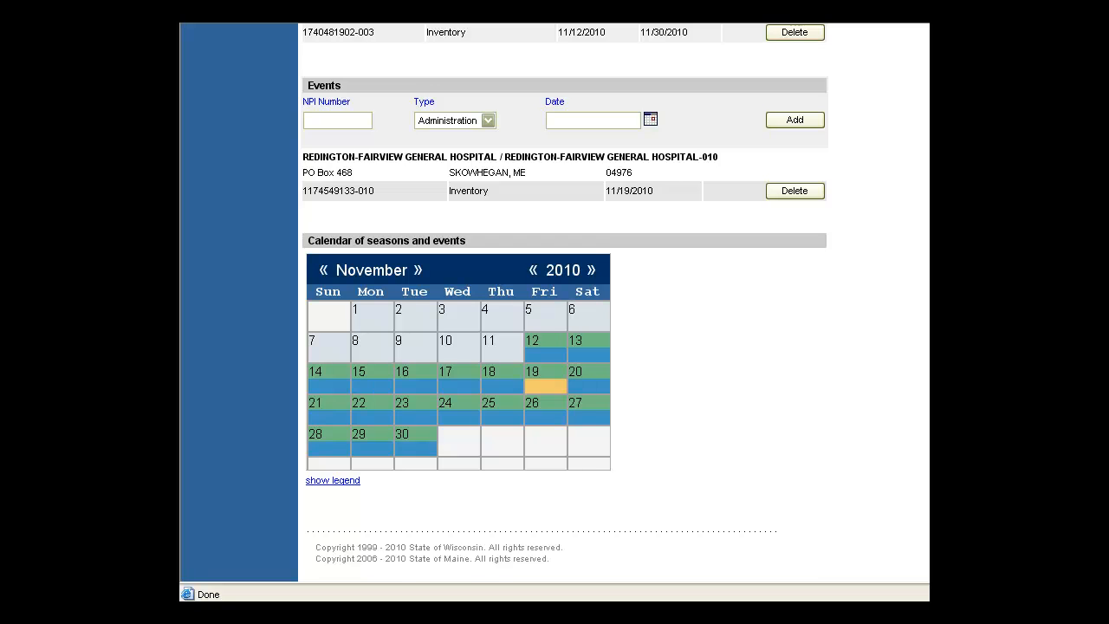
scroll(563, 303, up, 8)
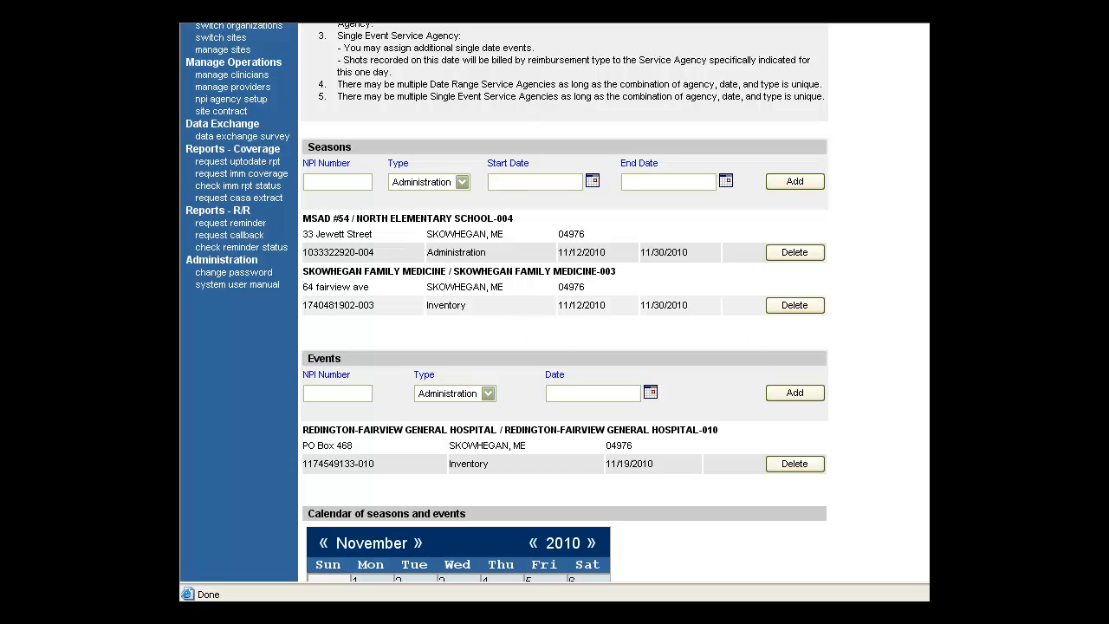
scroll(819, 409, down, 7)
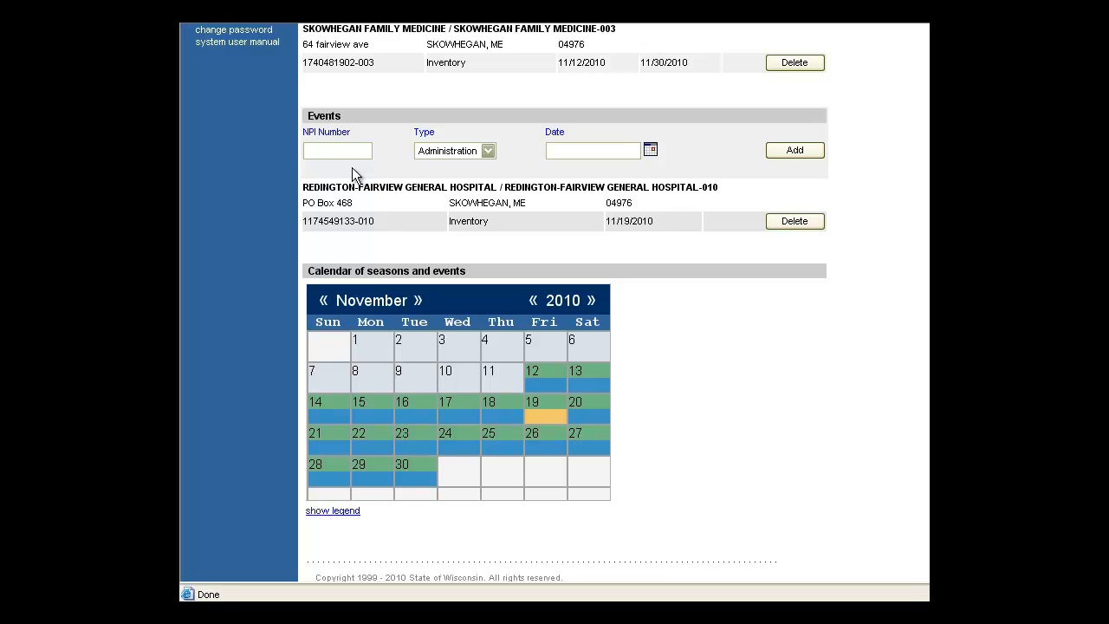
Add an Administration event dated 11/26/2010 under another NPI number
click(651, 152)
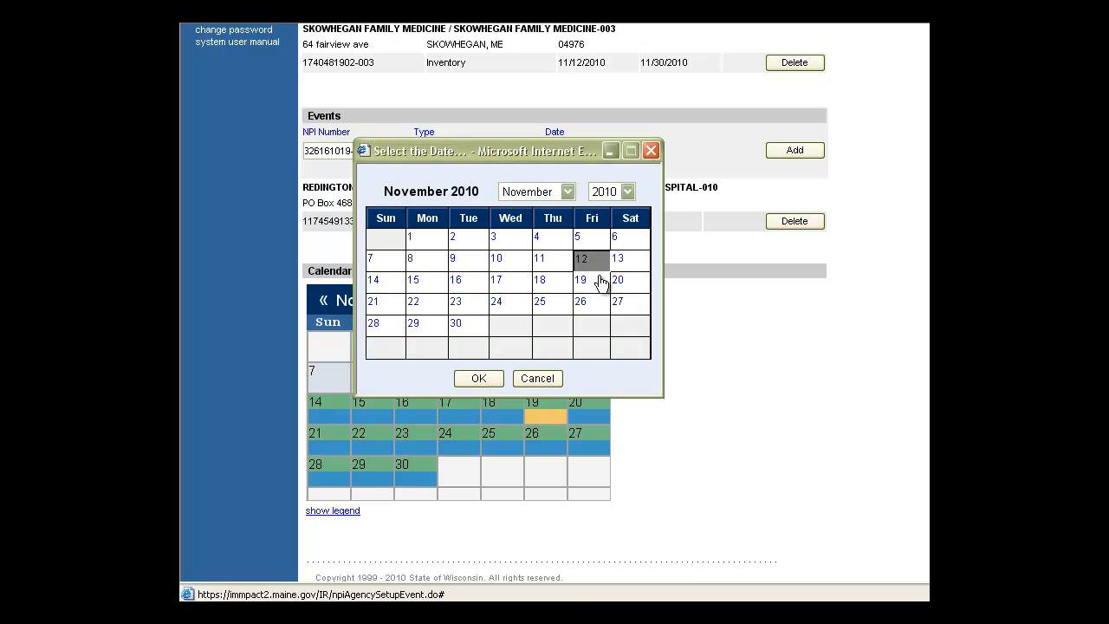
click(598, 310)
click(490, 379)
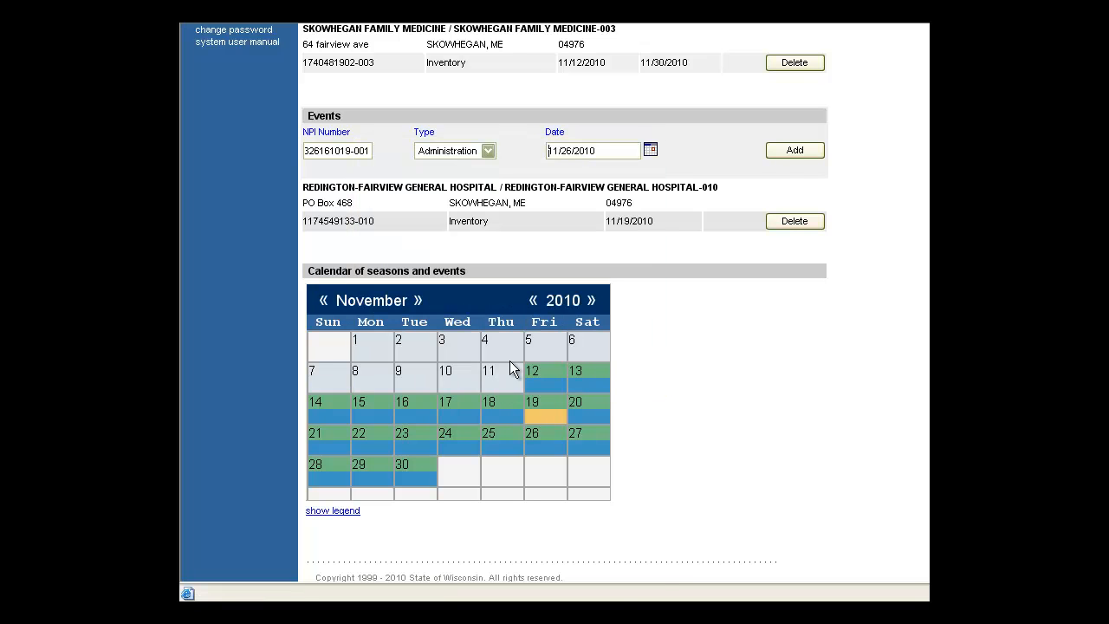
click(795, 154)
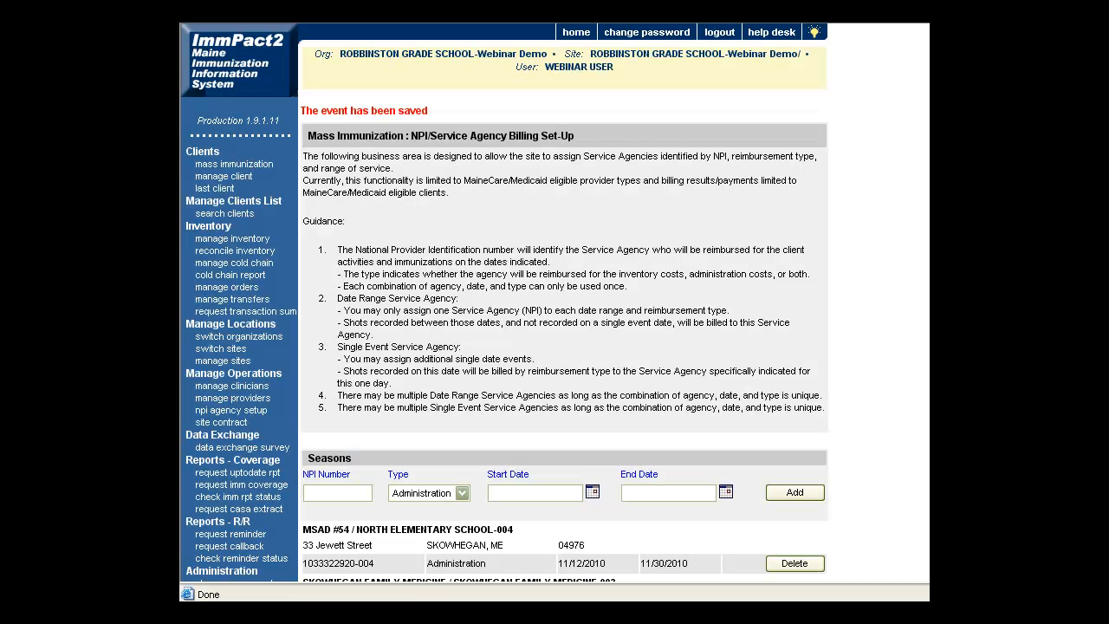
scroll(563, 346, down, 10)
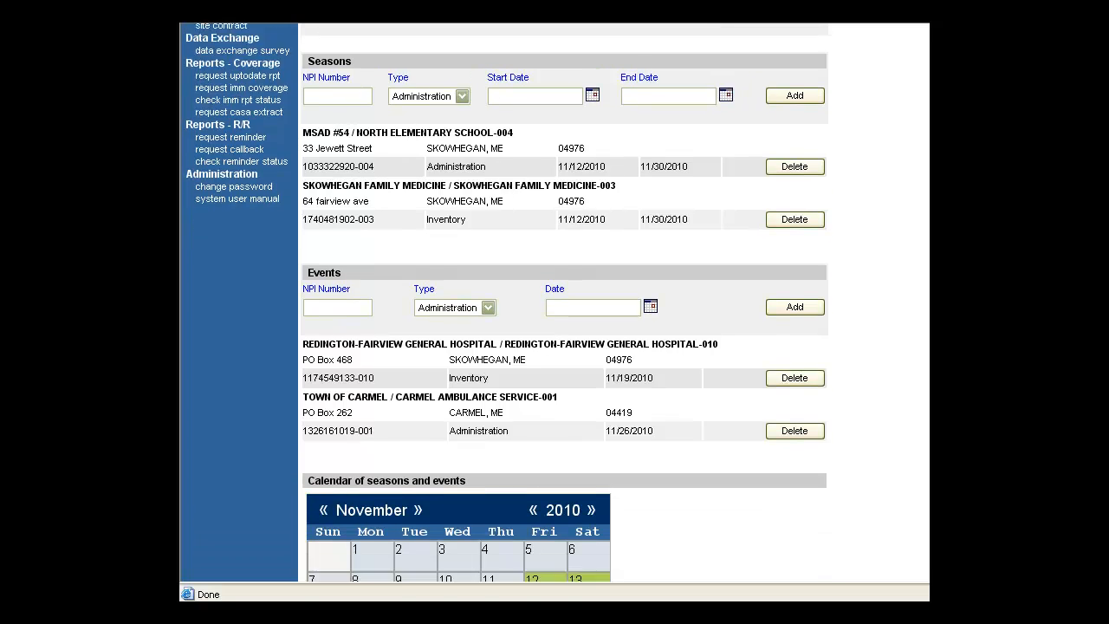
scroll(563, 346, down, 1)
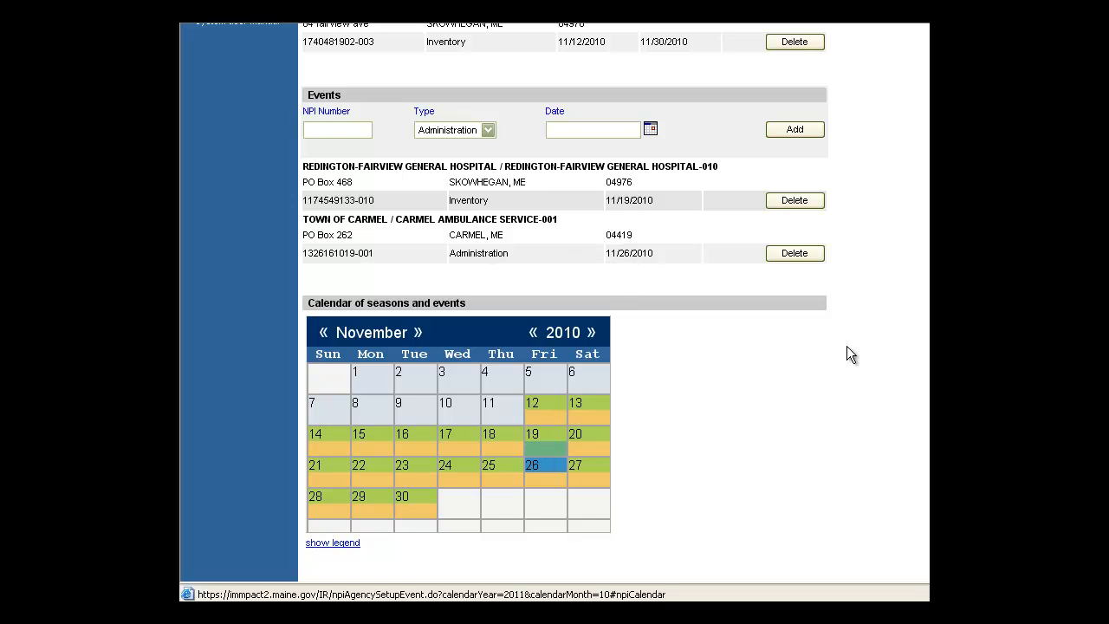
scroll(563, 294, up, 1)
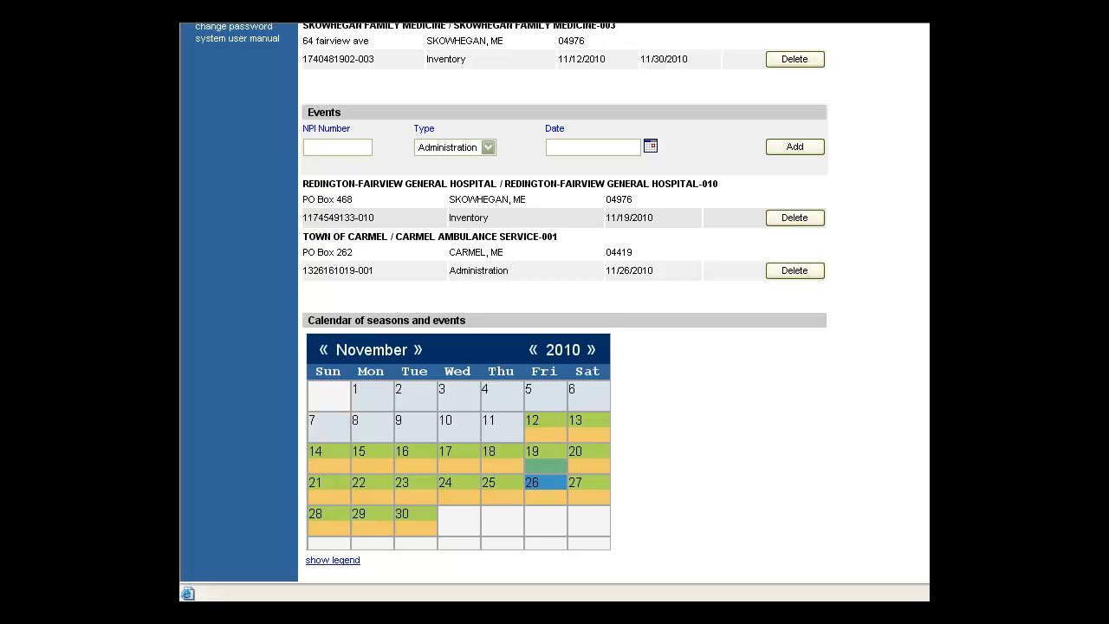
scroll(563, 303, up, 5)
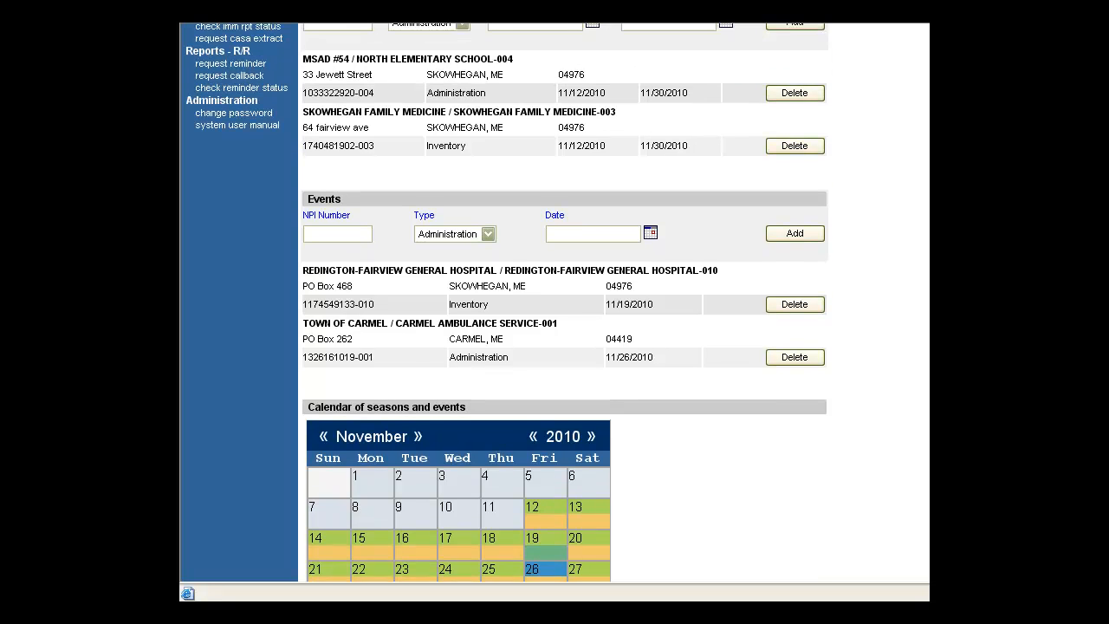
scroll(563, 303, up, 2)
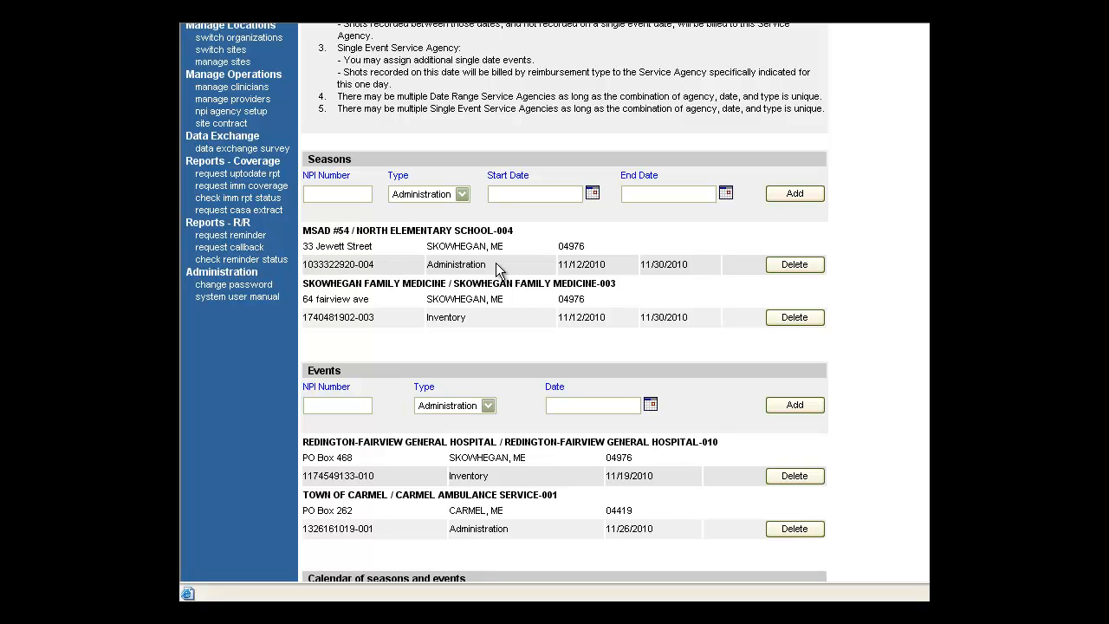
Try adding an Inventory season 11/12/2010–11/30/2010 for North Elementary School, triggering the overlap warning
click(349, 191)
text(1033322920-004)
click(461, 194)
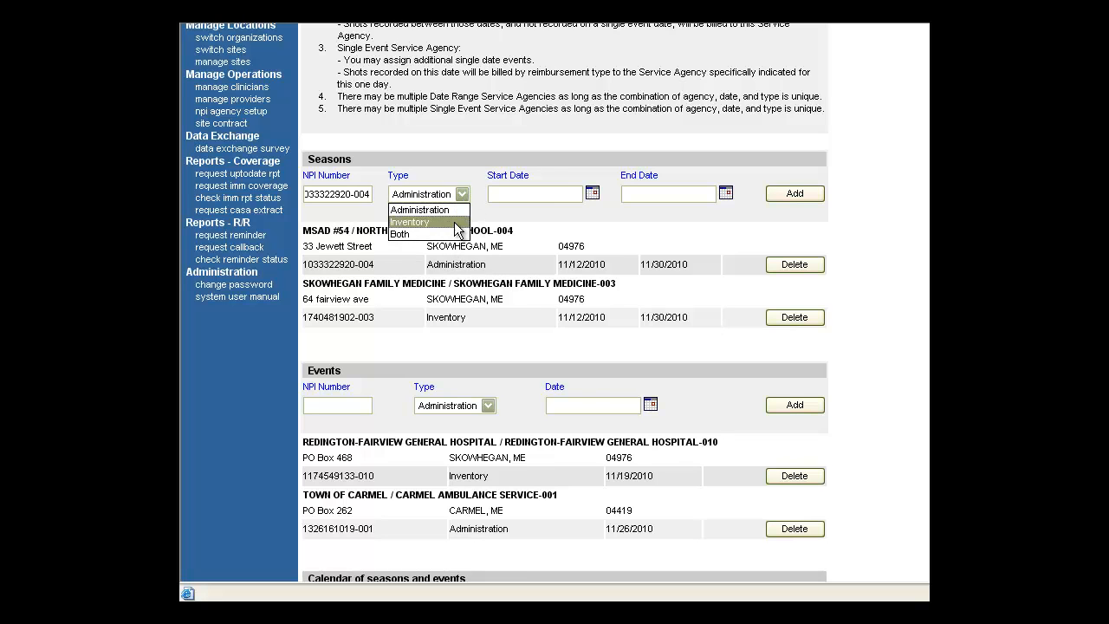
click(457, 220)
click(591, 196)
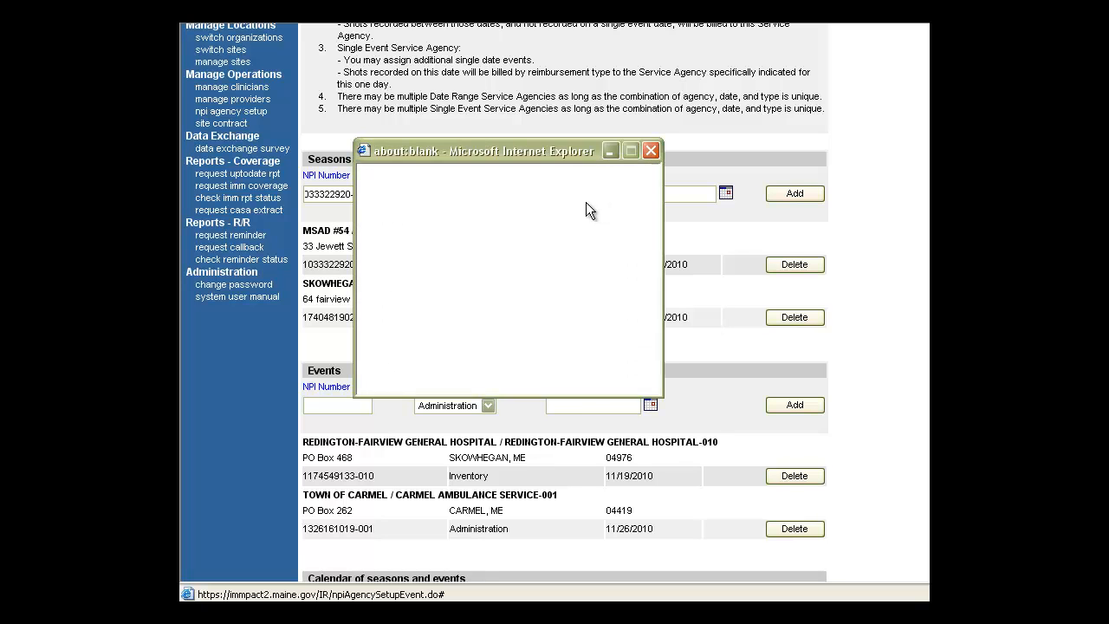
click(479, 378)
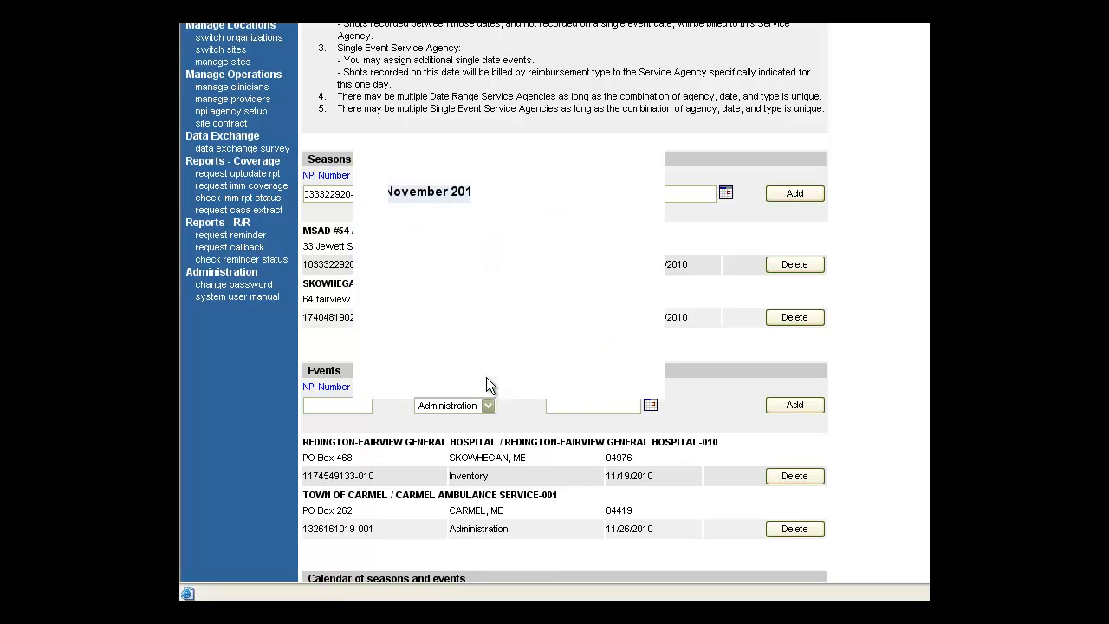
click(725, 194)
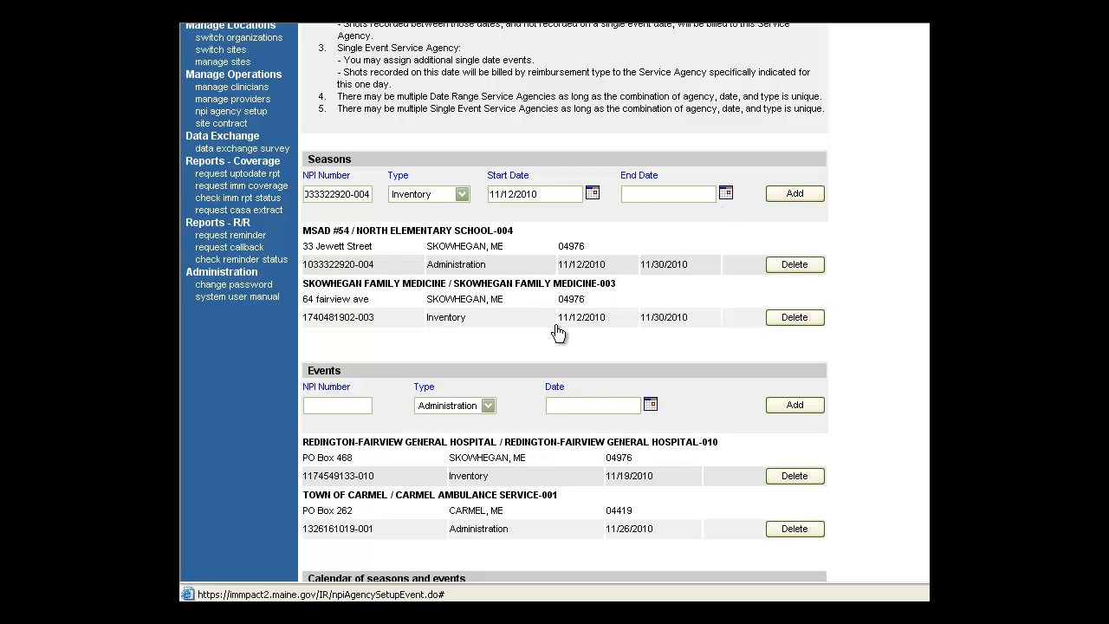
click(455, 326)
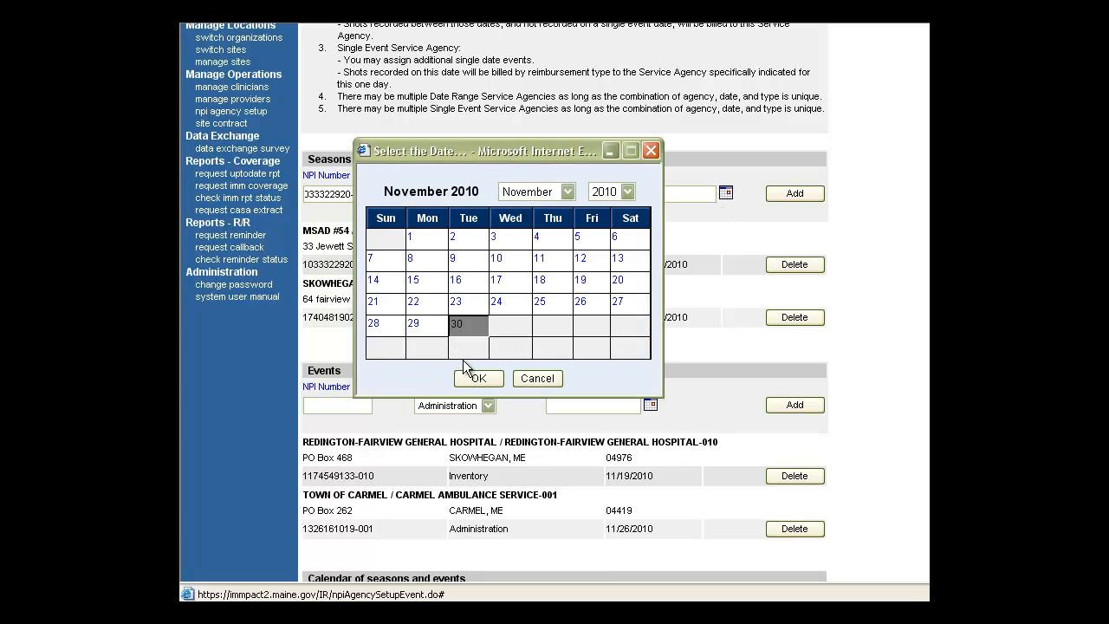
click(475, 378)
click(814, 193)
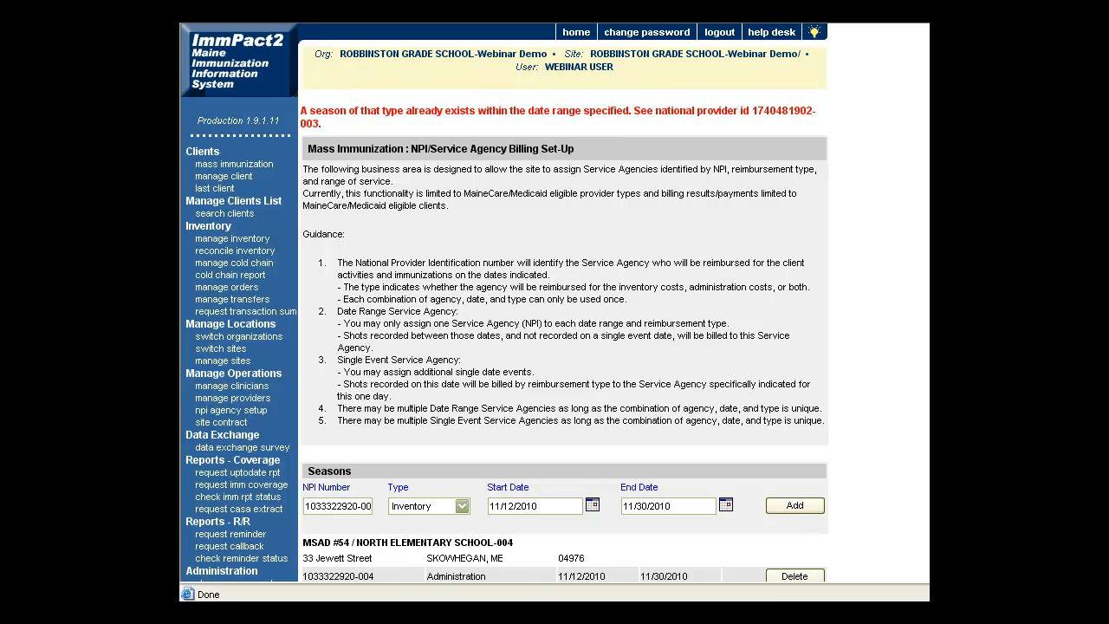
Delete the North Elementary School and Skowhegan Family Medicine seasons
scroll(563, 303, down, 3)
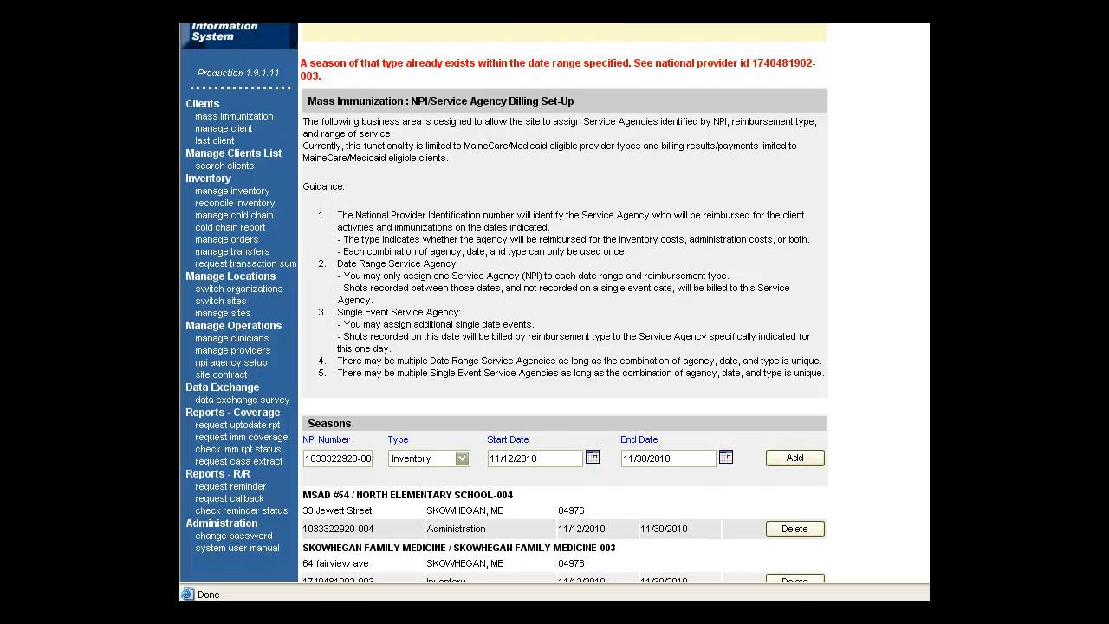
scroll(563, 304, down, 4)
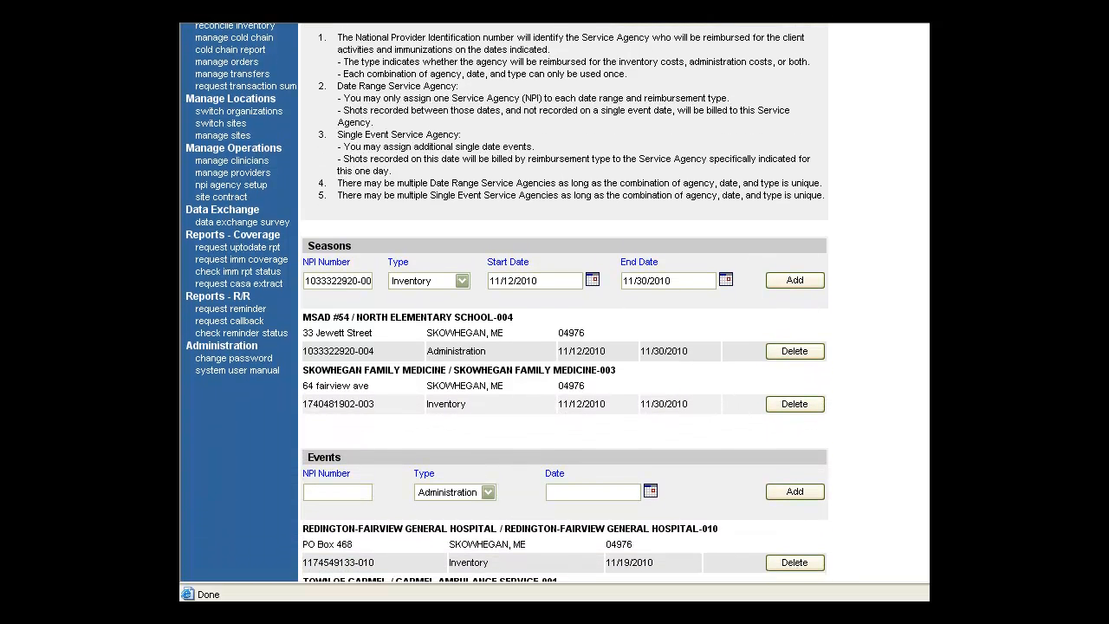
scroll(563, 303, down, 2)
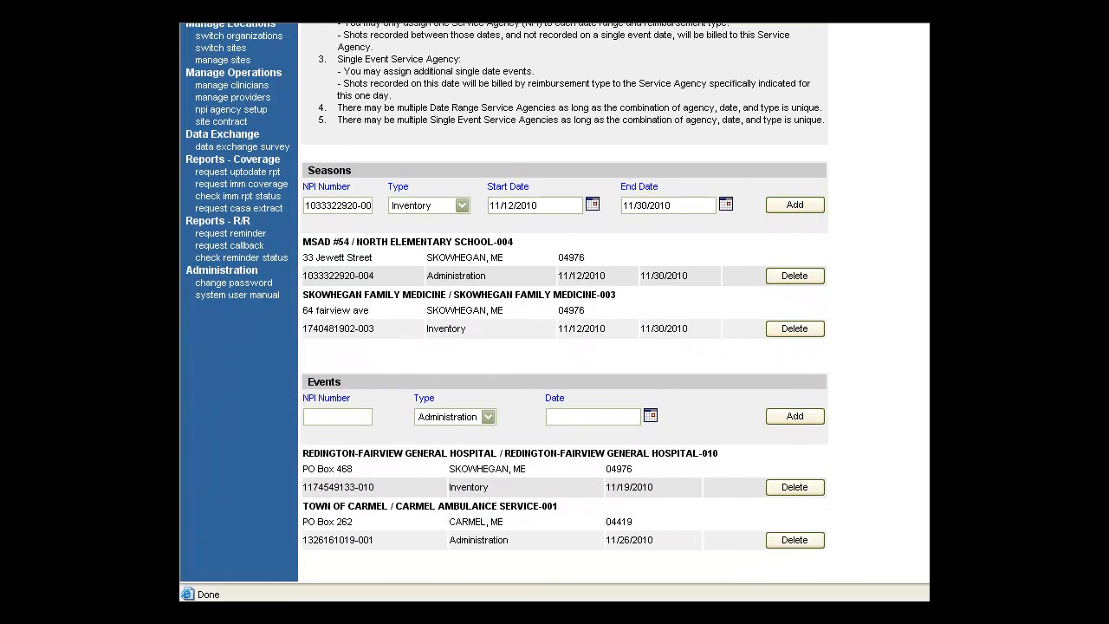
click(793, 275)
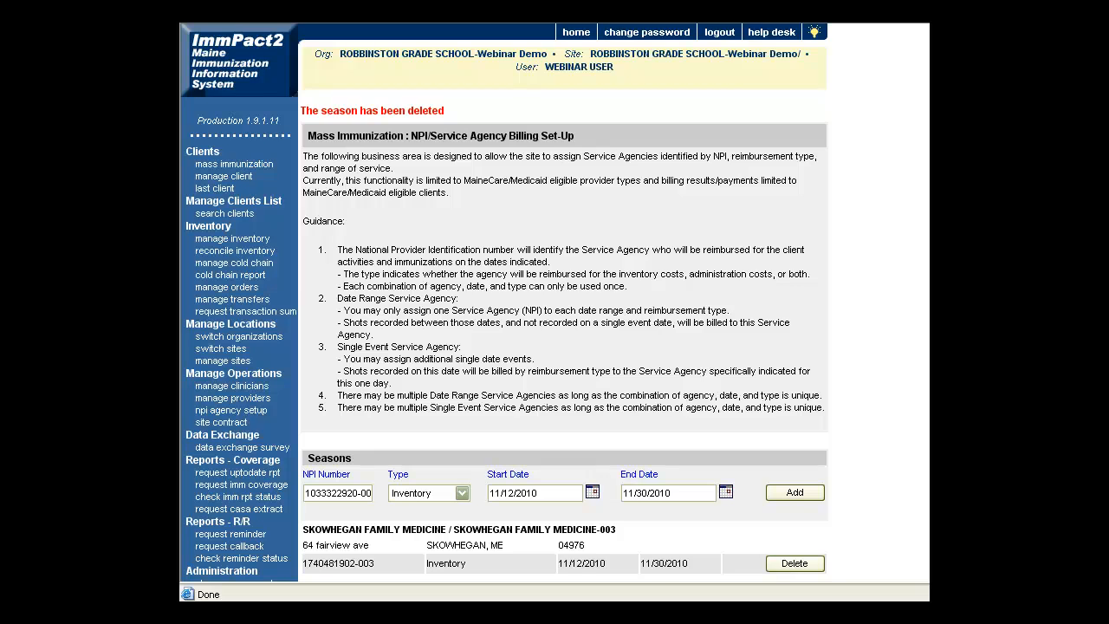
scroll(563, 347, down, 6)
click(794, 290)
Delete the Redington-Fairview hospital and Carmel ambulance events
scroll(563, 347, down, 8)
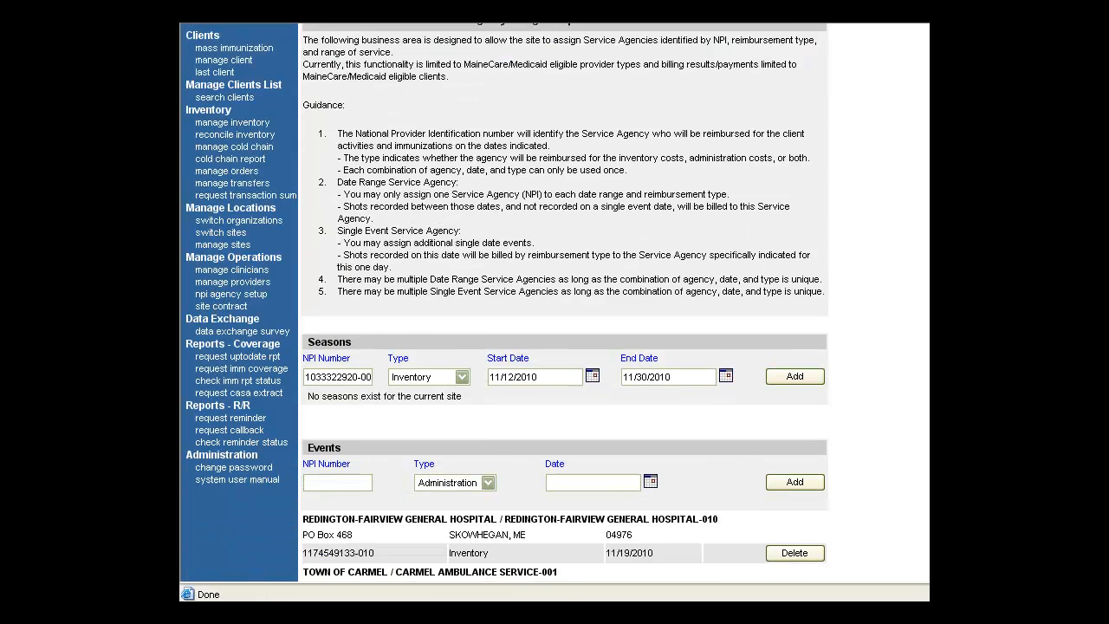
click(795, 302)
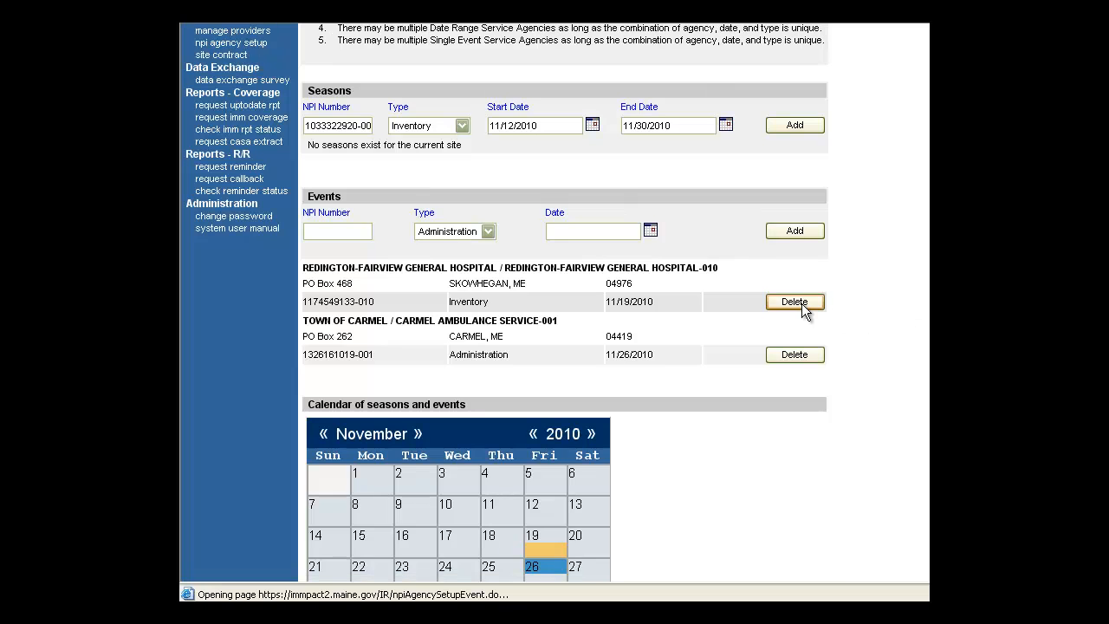
scroll(563, 346, down, 5)
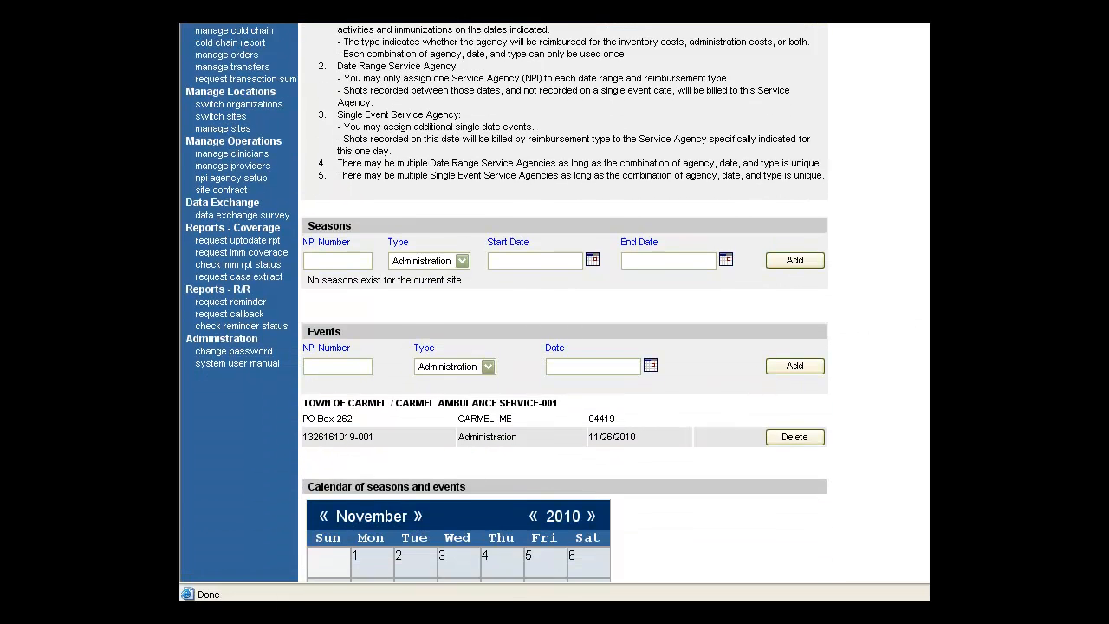
click(792, 383)
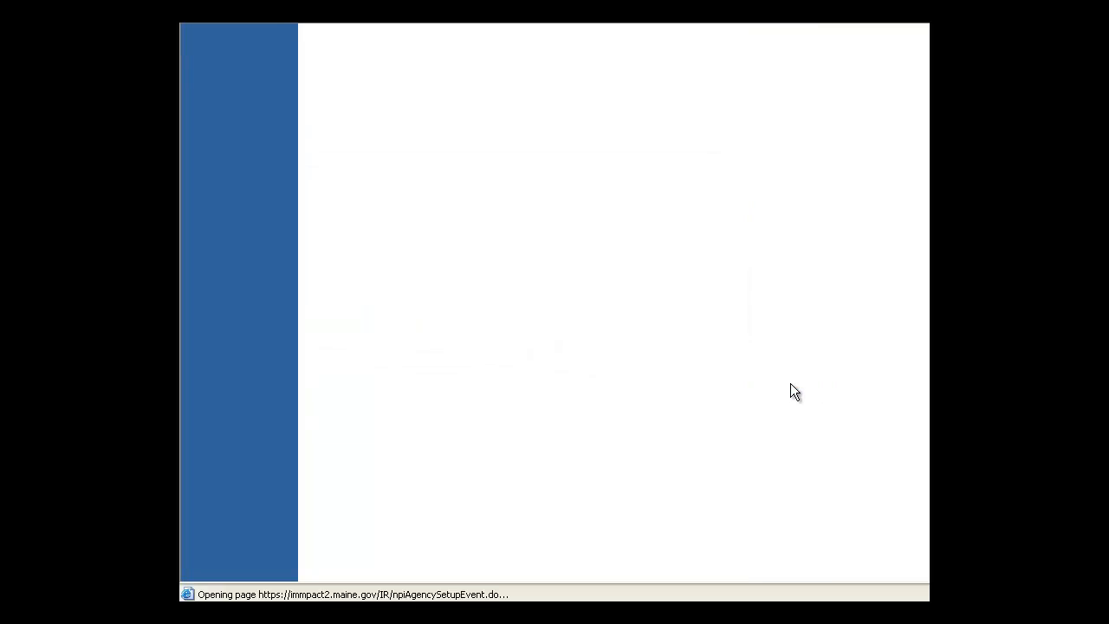
scroll(457, 318, down, 4)
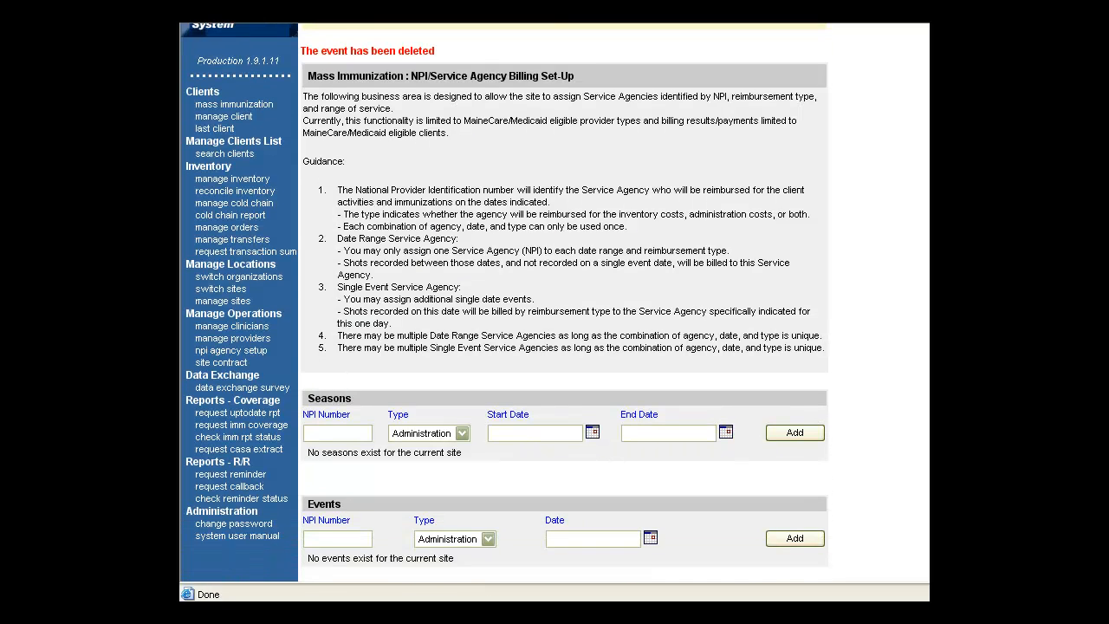
Enter MaineGeneral Medical Center's NPI and set the season type to Both
click(351, 309)
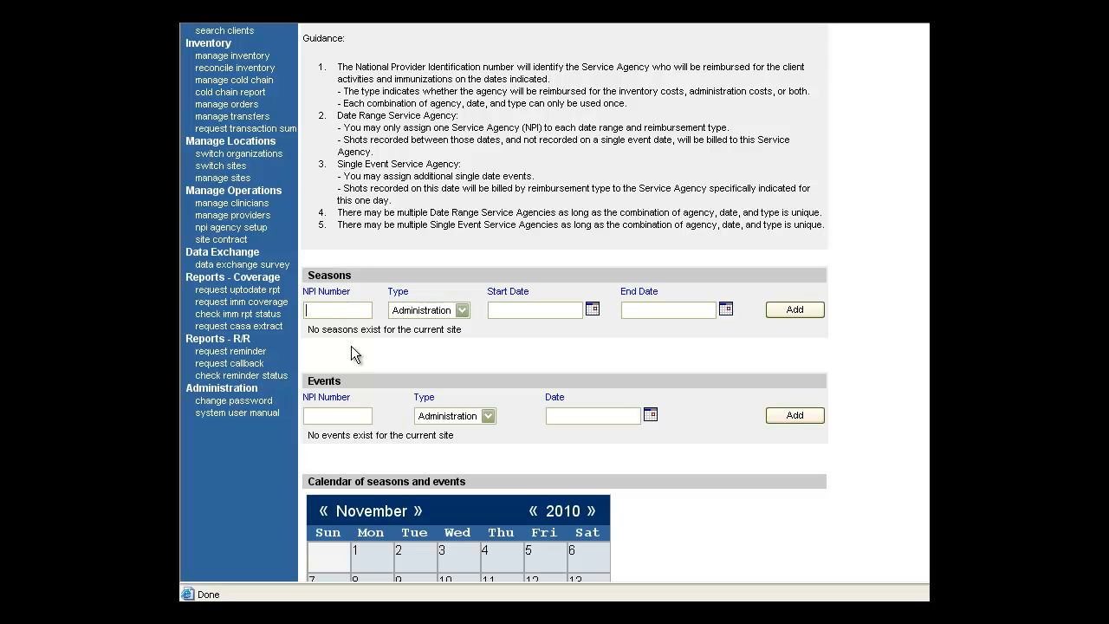
text(1)
text(669)
text(4)
text(2)
text(33)
text(80)
text(-068)
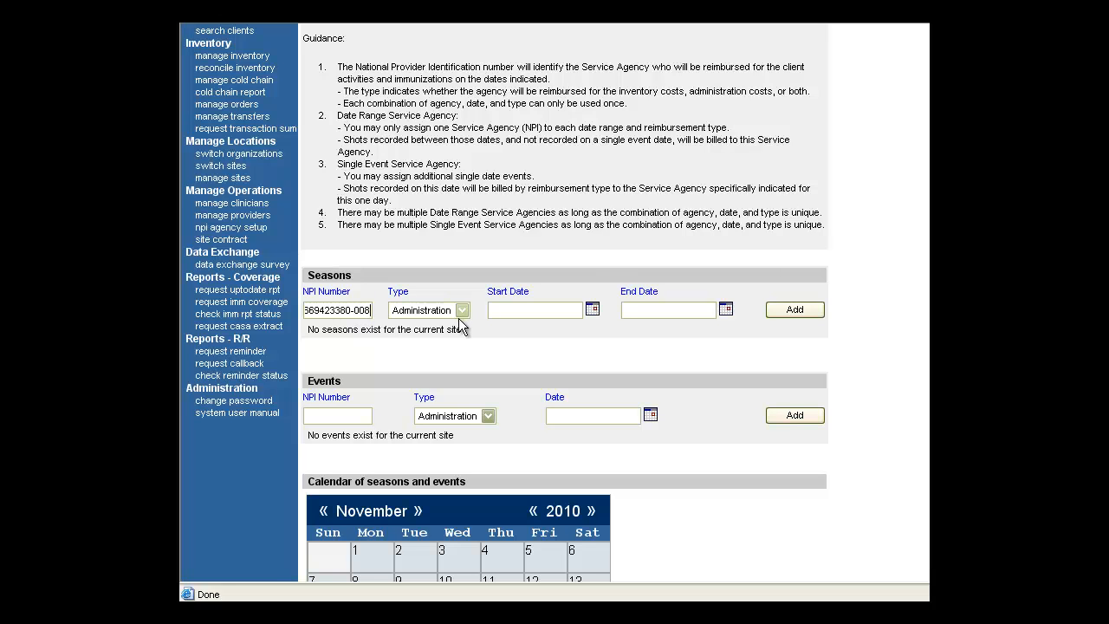
click(463, 312)
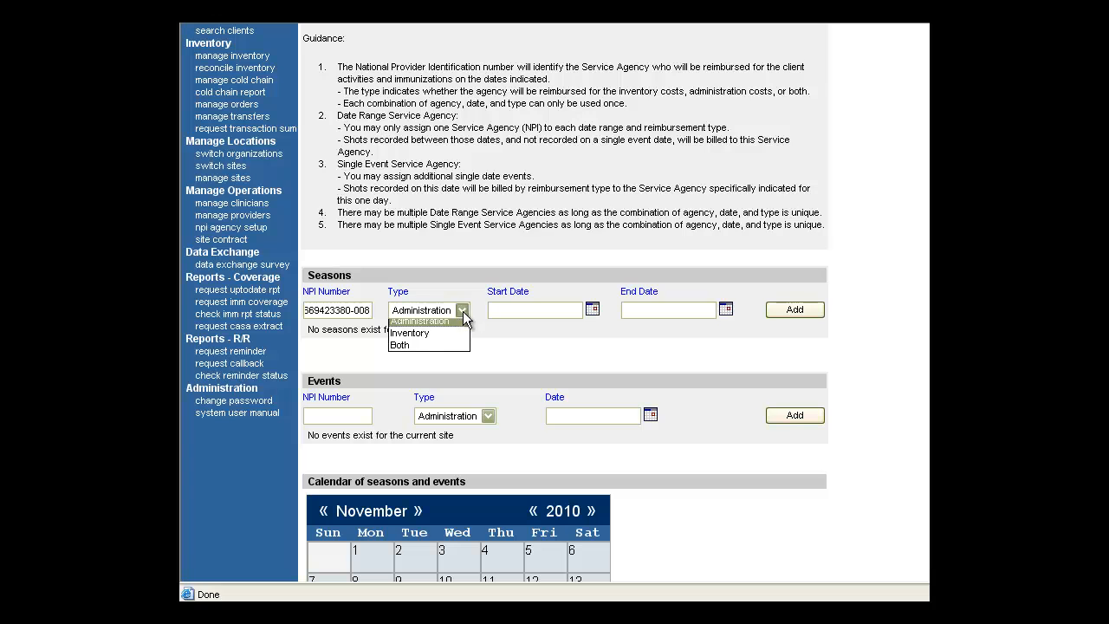
click(428, 349)
Set the season dates to 11/12/2010 through 11/30/2010 and add it
click(530, 311)
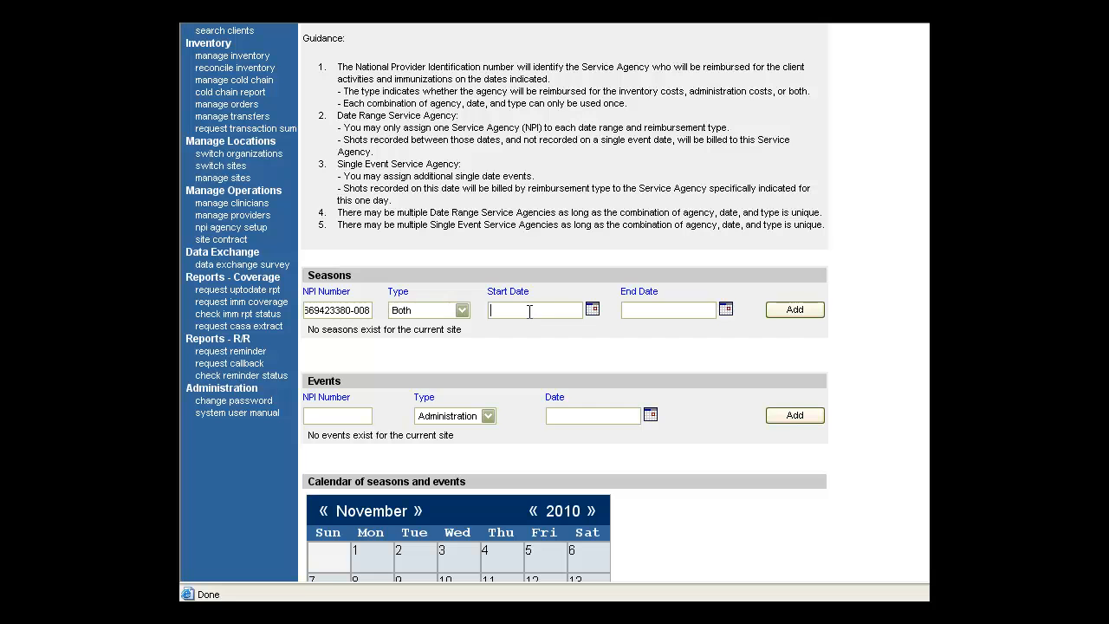
click(590, 311)
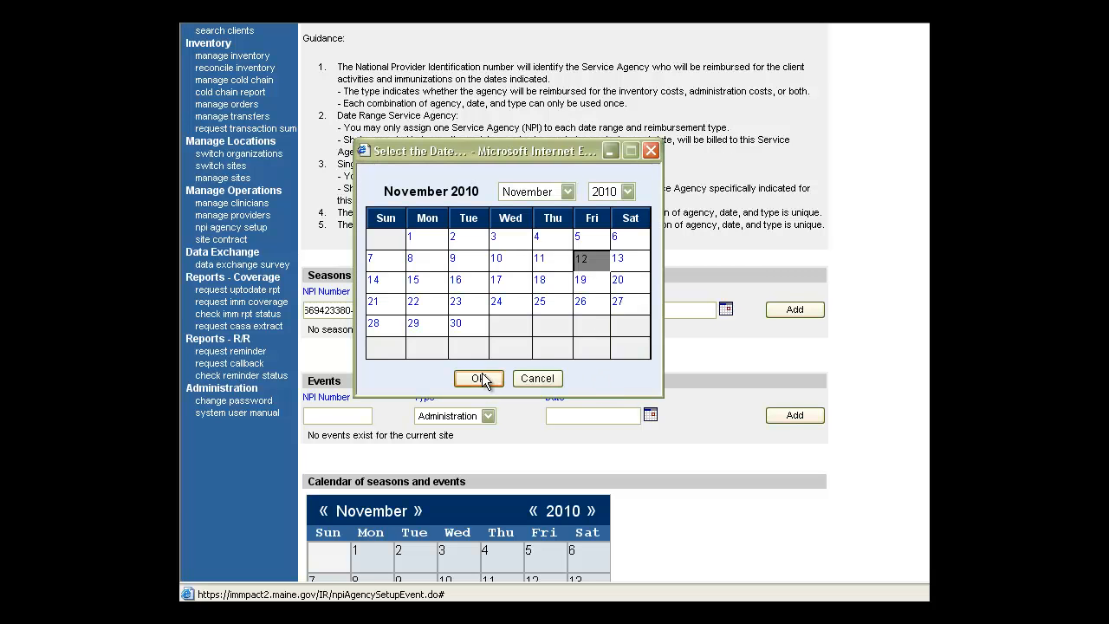
click(480, 377)
click(725, 310)
click(461, 332)
click(475, 376)
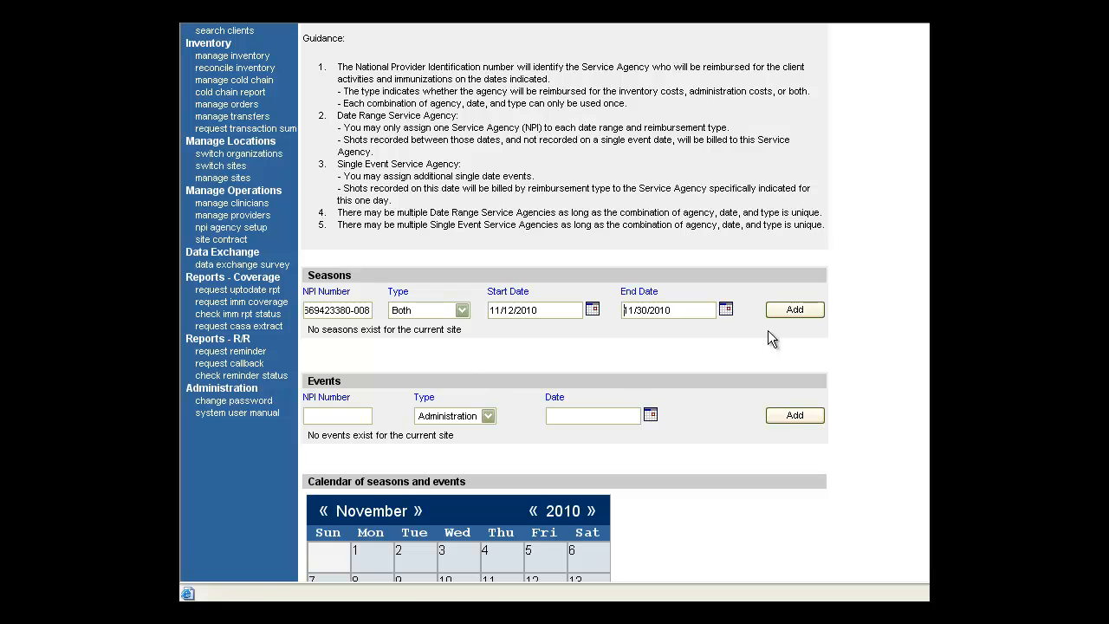
click(809, 314)
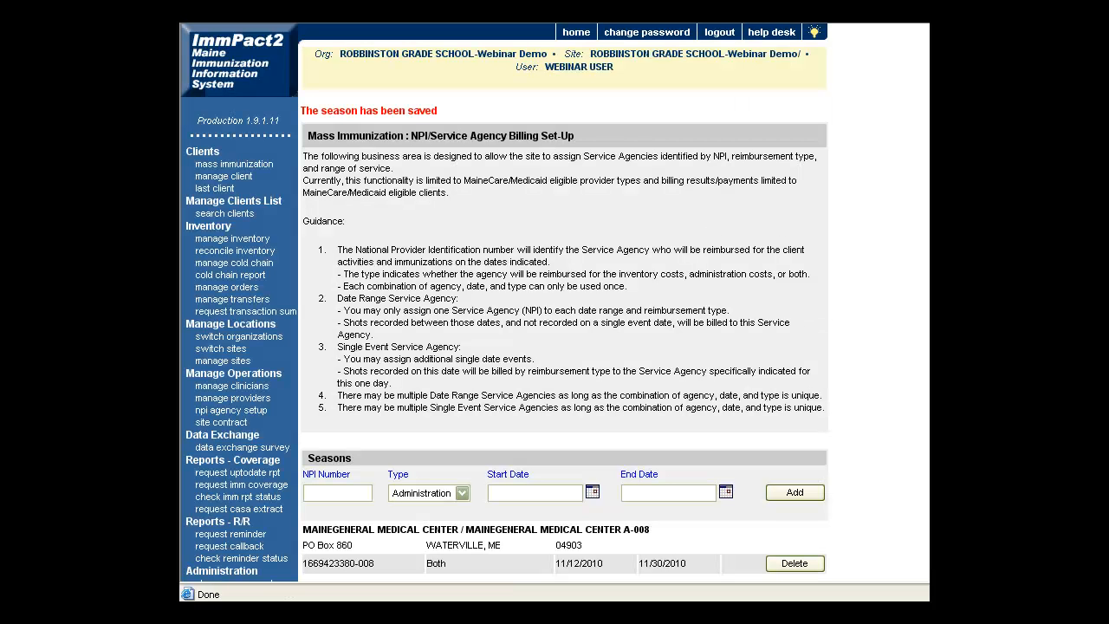
Show the November 2010 calendar legend tying blue to MaineGeneral Medical Center
scroll(563, 347, down, 8)
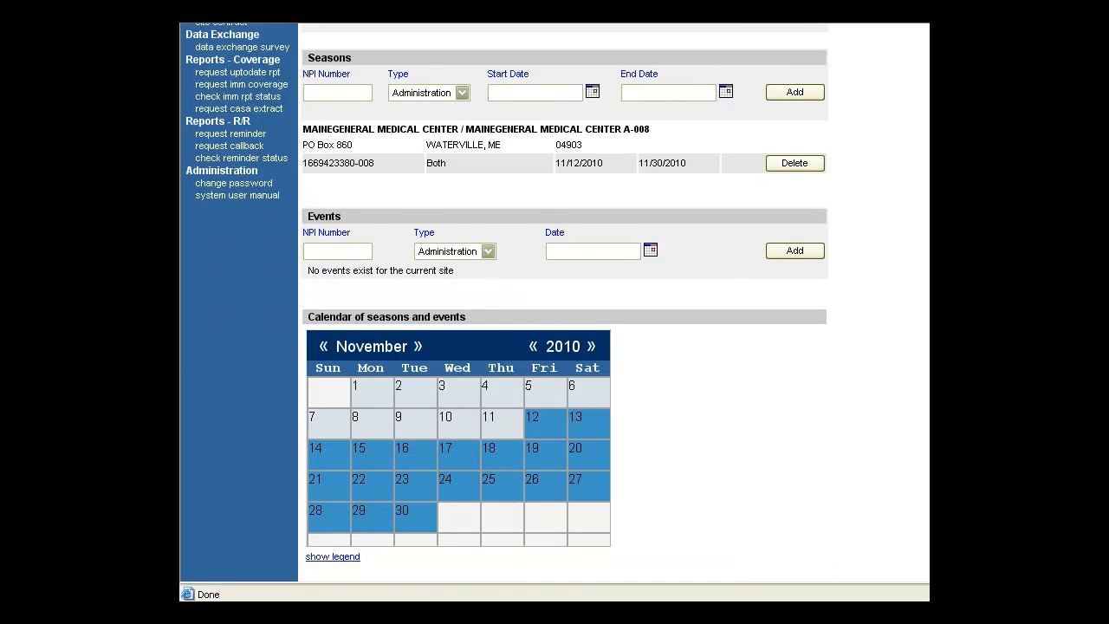
click(342, 554)
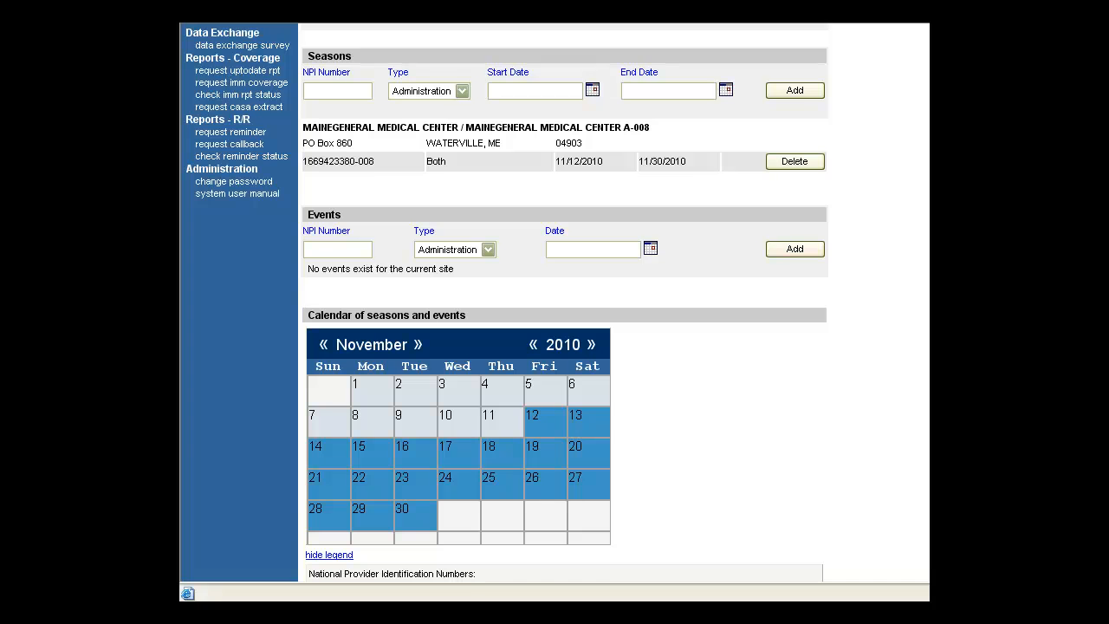
scroll(563, 303, down, 1)
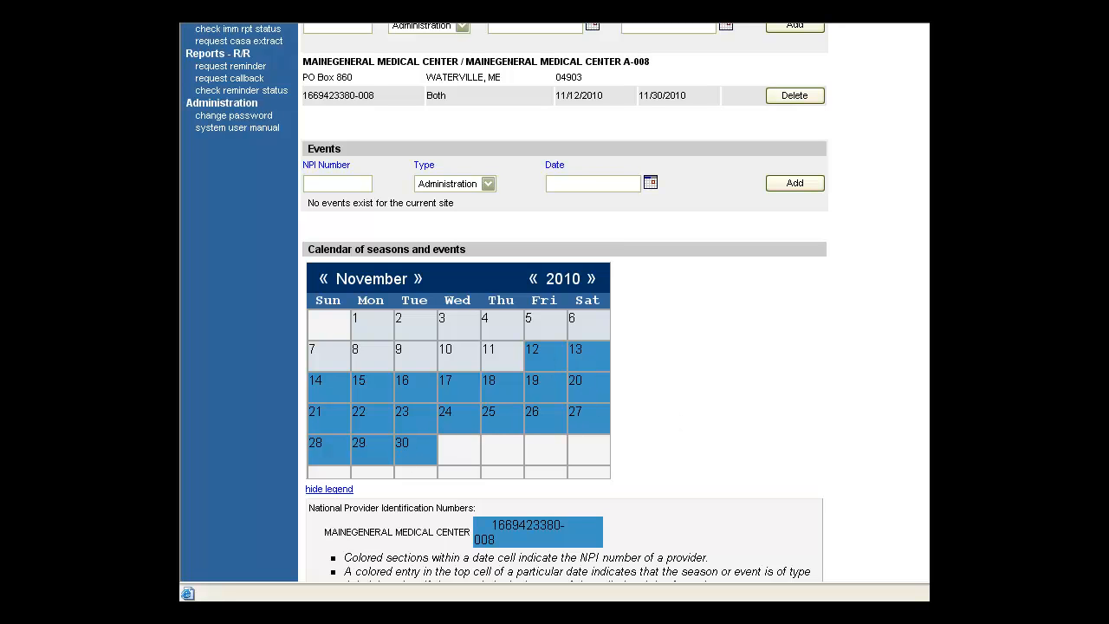
scroll(563, 303, up, 6)
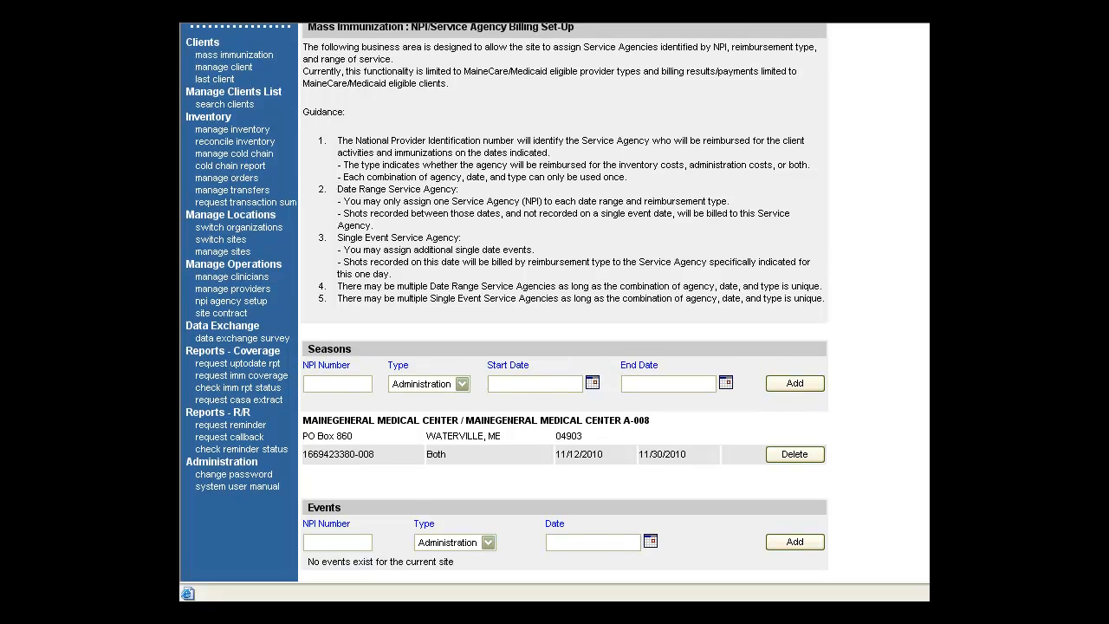
scroll(563, 303, up, 2)
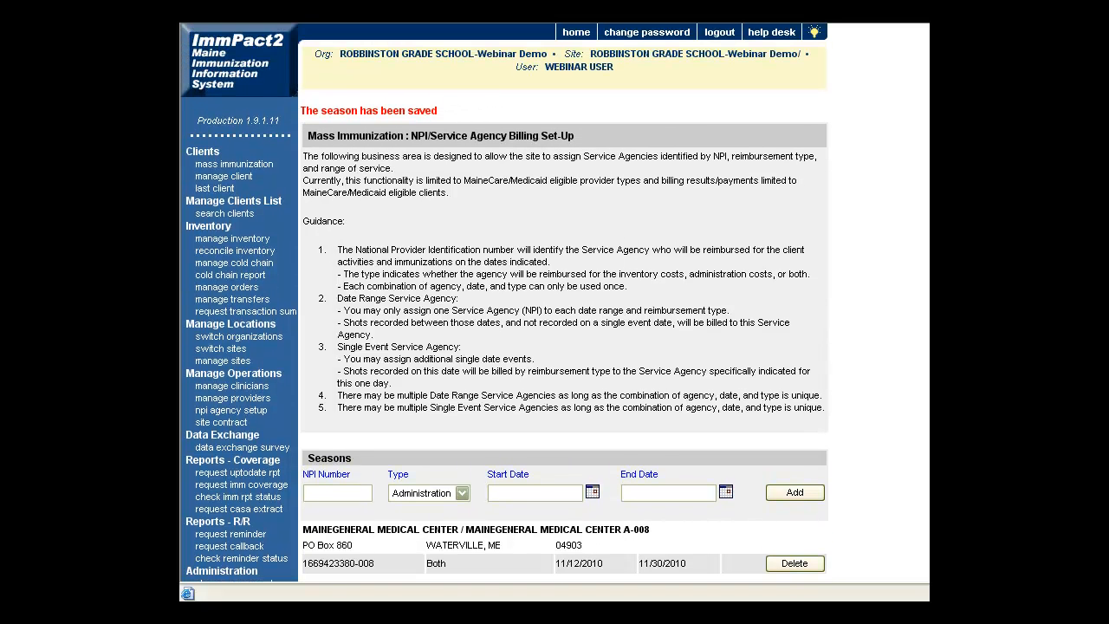